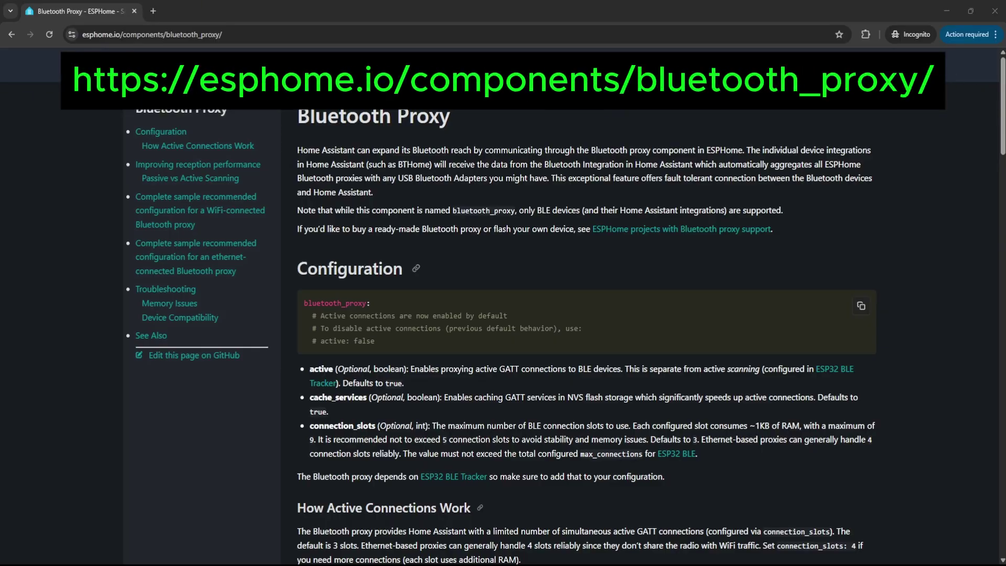
Scroll the ESPHome Bluetooth Proxy page down to 'How Active Connections Work'.
{"action": "scroll", "coordinate": [586, 304], "scroll_direction": "down", "scroll_amount": 1}
{"action": "scroll", "coordinate": [586, 304], "scroll_direction": "down", "scroll_amount": 2}
{"action": "scroll", "coordinate": [586, 304], "scroll_direction": "down", "scroll_amount": 2}
{"action": "scroll", "coordinate": [586, 304], "scroll_direction": "down", "scroll_amount": 2}
{"action": "scroll", "coordinate": [586, 303], "scroll_direction": "down", "scroll_amount": 2}
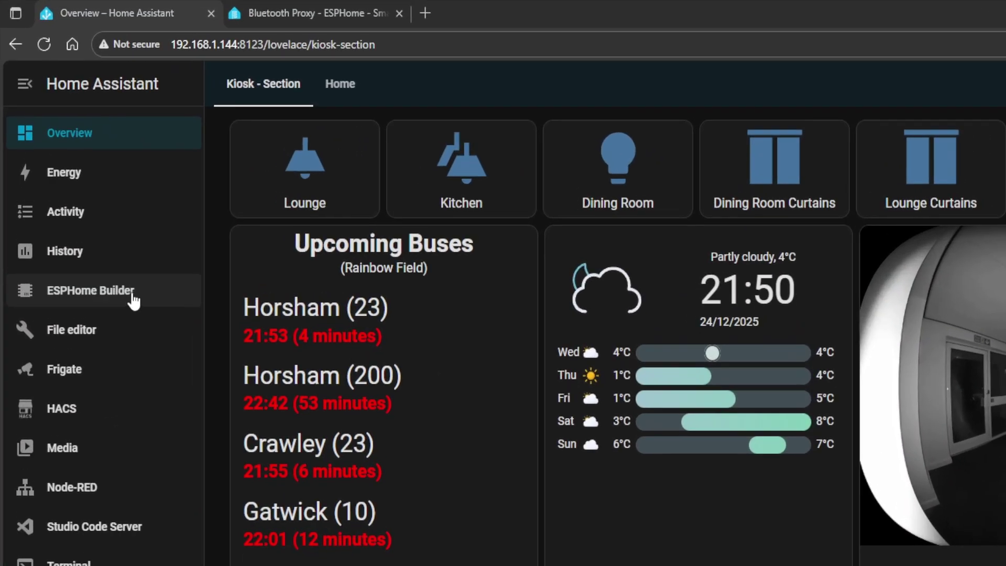
Create an ESP32 configuration named 'Bluetooth Proxy 1' in ESPHome Builder, skipping installation.
{"action": "left_click", "coordinate": [133, 297]}
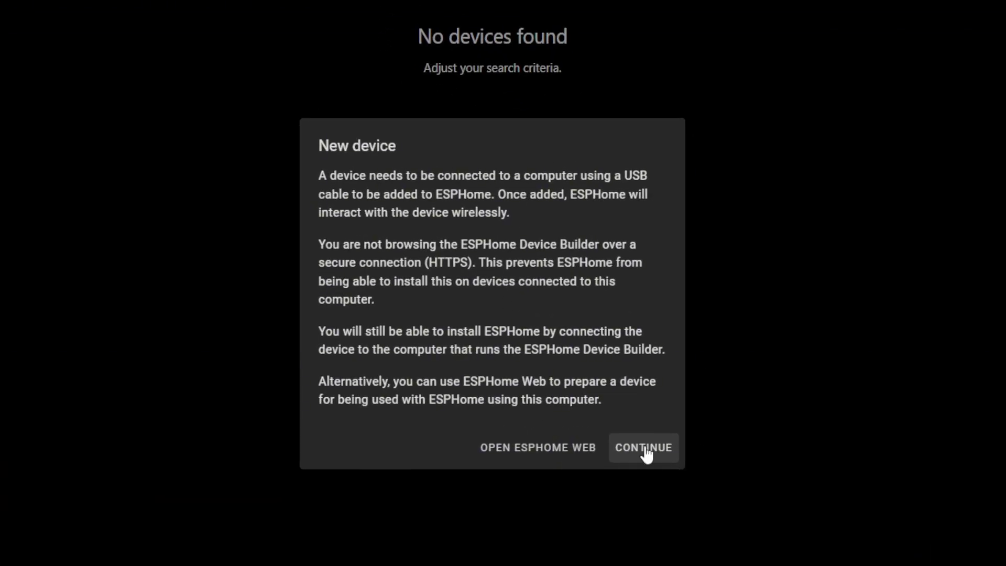
{"action": "left_click", "coordinate": [645, 449]}
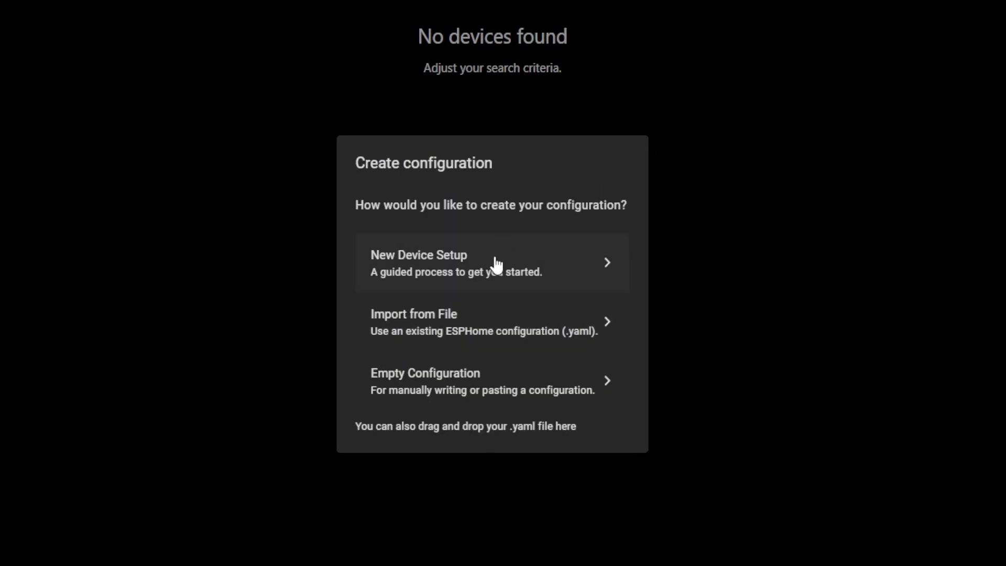
{"action": "left_click", "coordinate": [523, 266]}
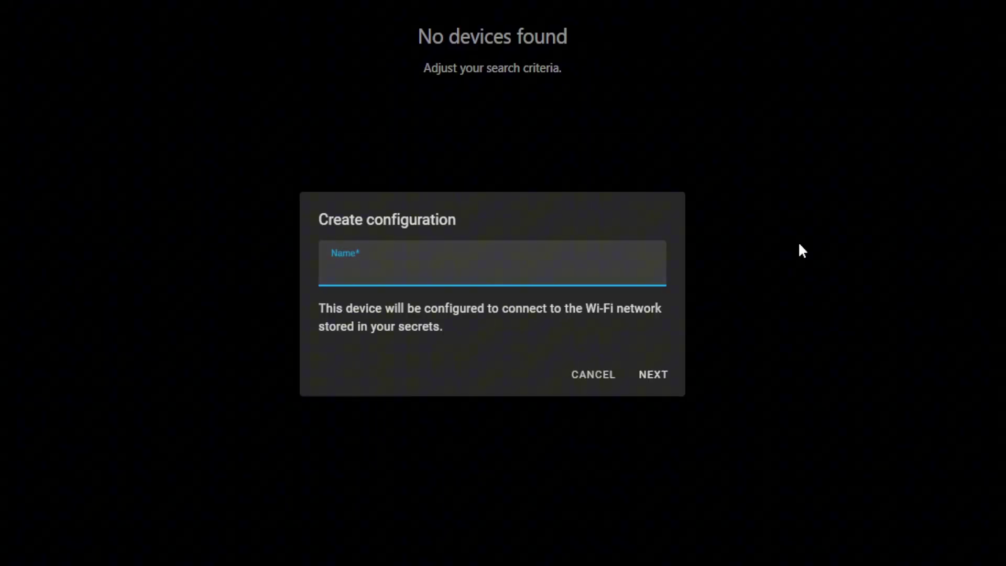
{"action": "type", "text": "Bluetooth Proxy 1"}
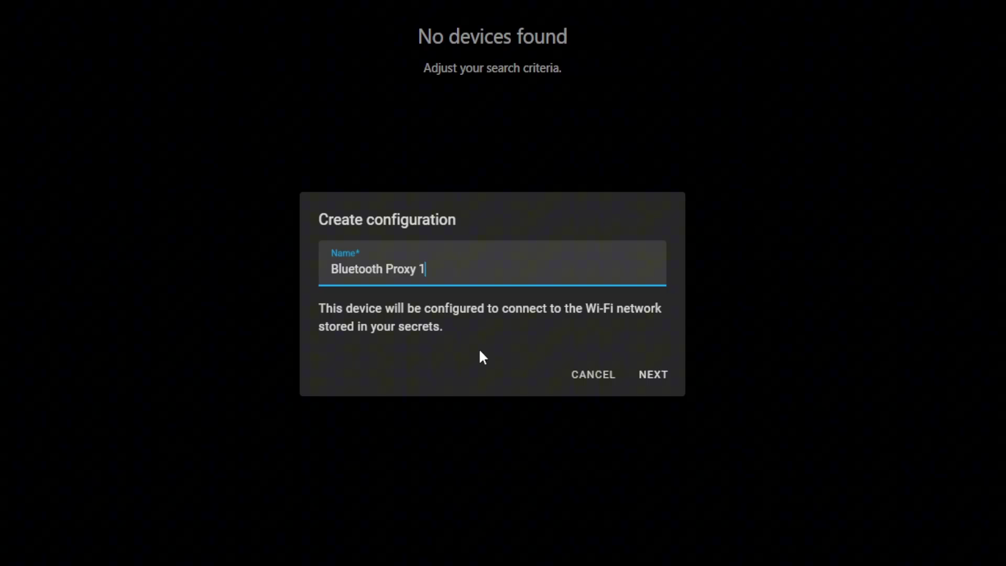
{"action": "left_click", "coordinate": [650, 383]}
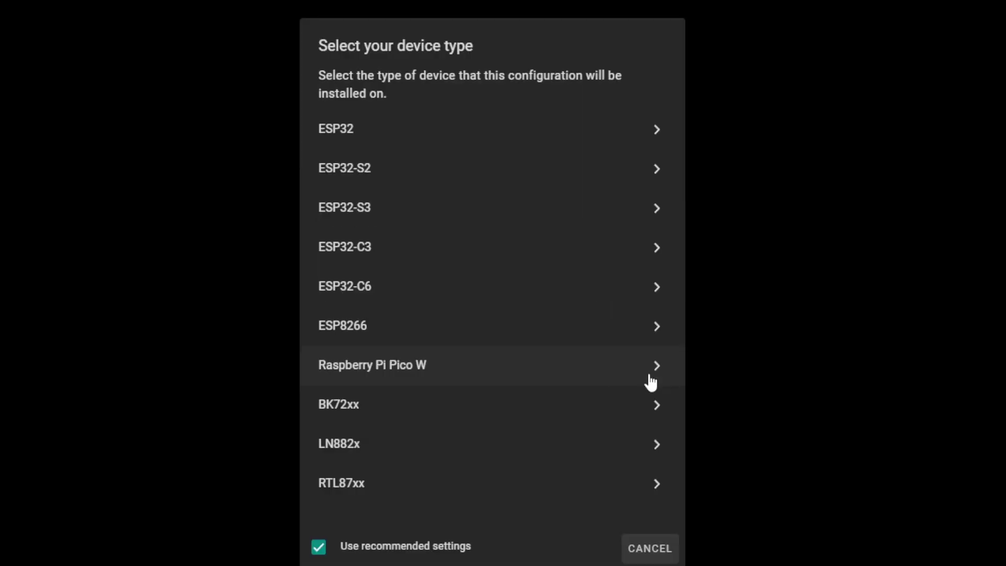
{"action": "left_click", "coordinate": [457, 144]}
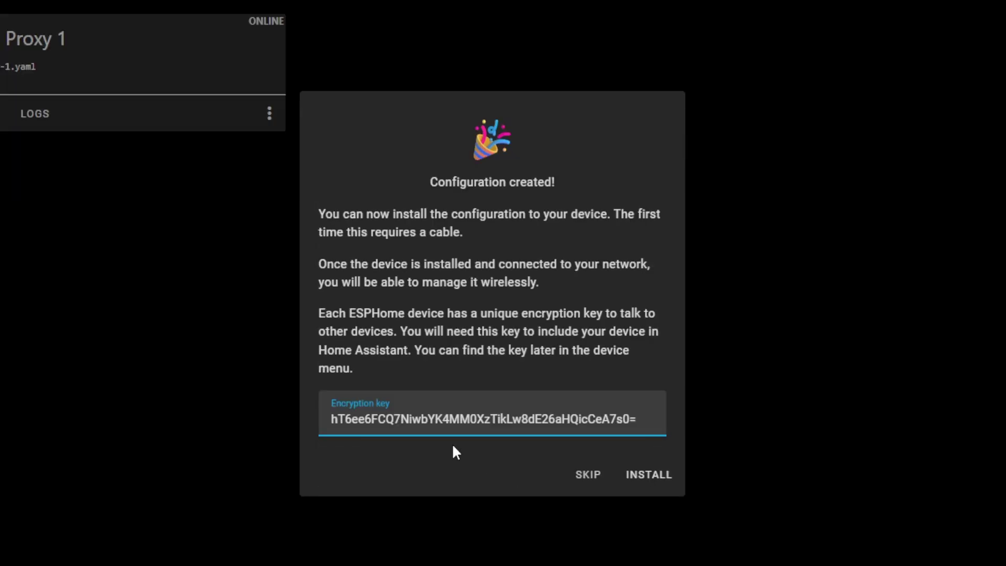
{"action": "left_click", "coordinate": [597, 478]}
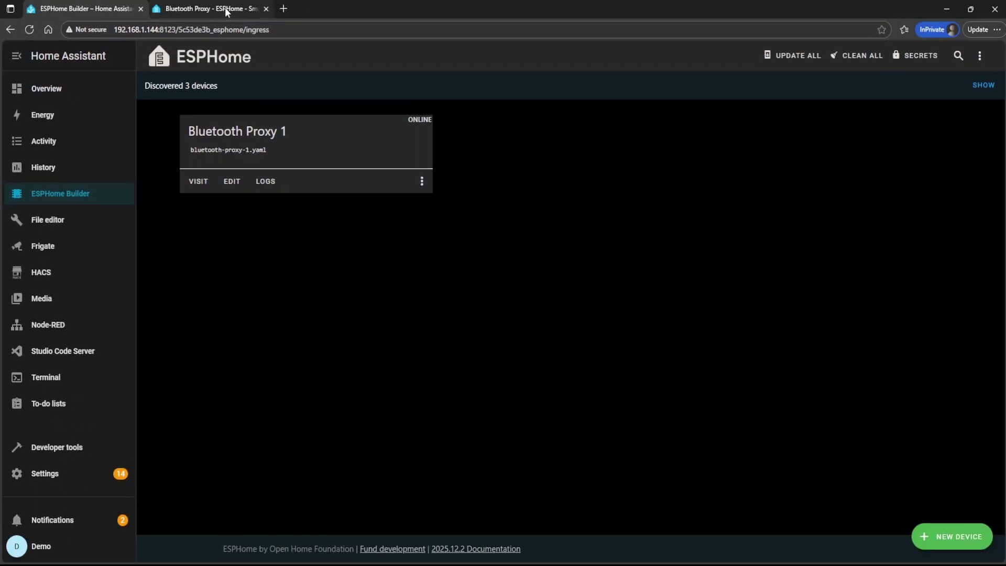
Copy the esp32_ble_tracker and bluetooth_proxy lines from the documentation's WiFi proxy sample.
{"action": "left_click", "coordinate": [225, 9]}
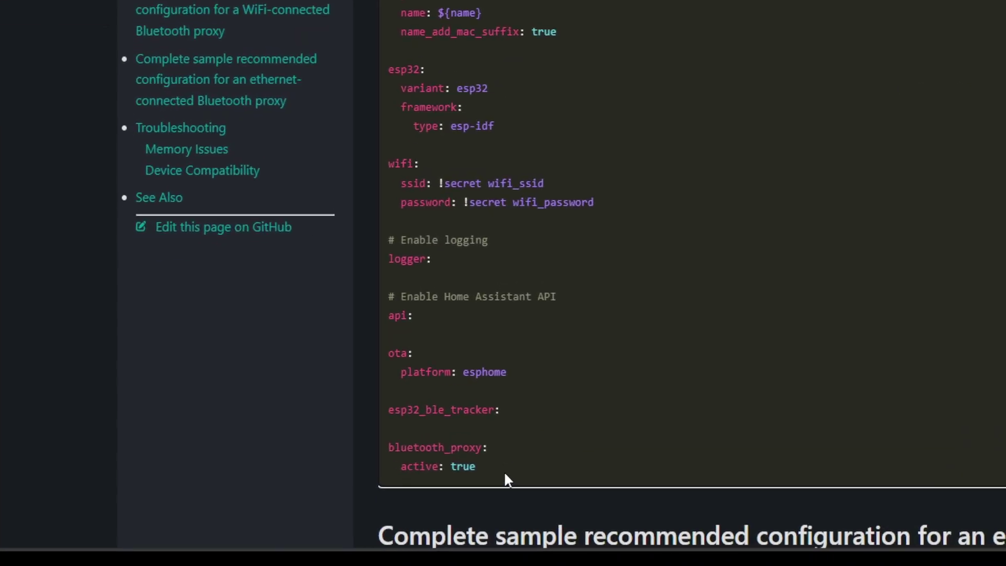
{"action": "left_click_drag", "start_coordinate": [381, 510], "coordinate": [340, 497]}
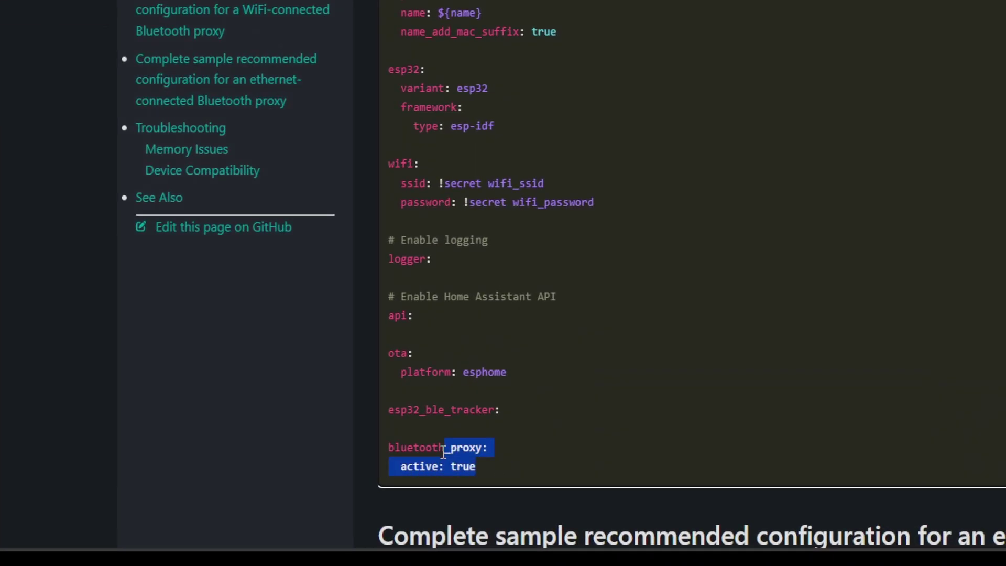
{"action": "left_click_drag", "start_coordinate": [443, 452], "coordinate": [389, 414]}
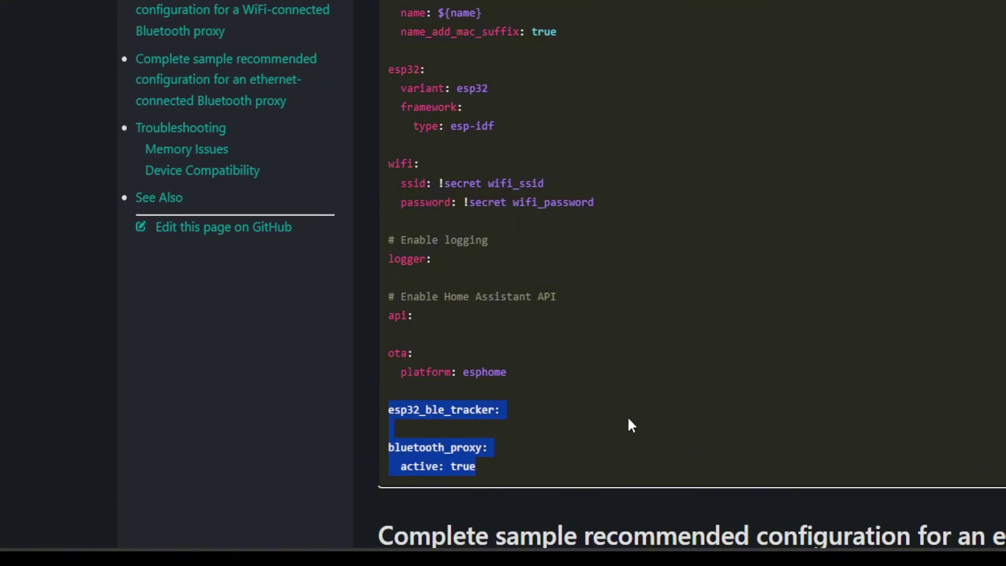
{"action": "right_click", "coordinate": [457, 414]}
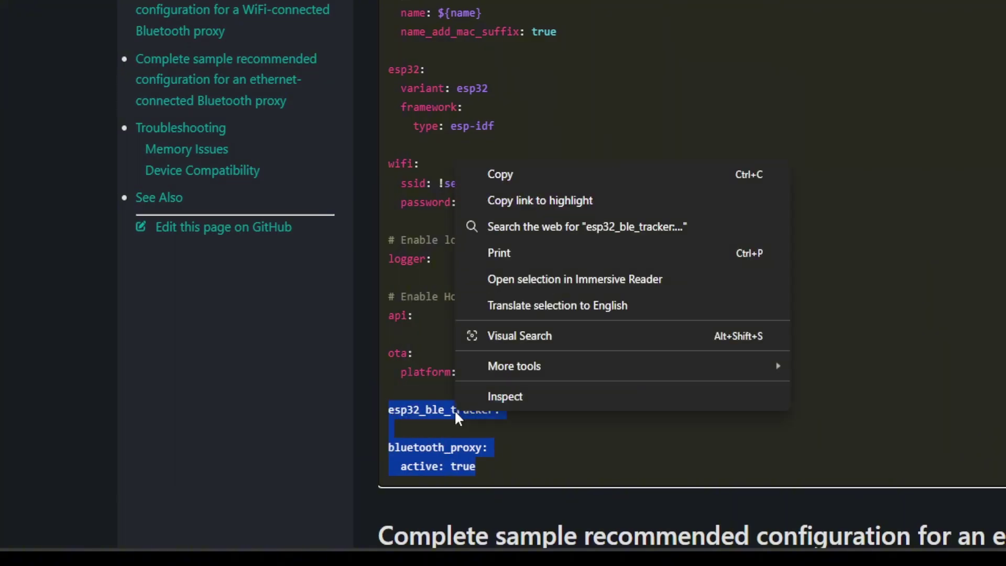
{"action": "left_click", "coordinate": [523, 175]}
{"action": "left_click", "coordinate": [597, 294]}
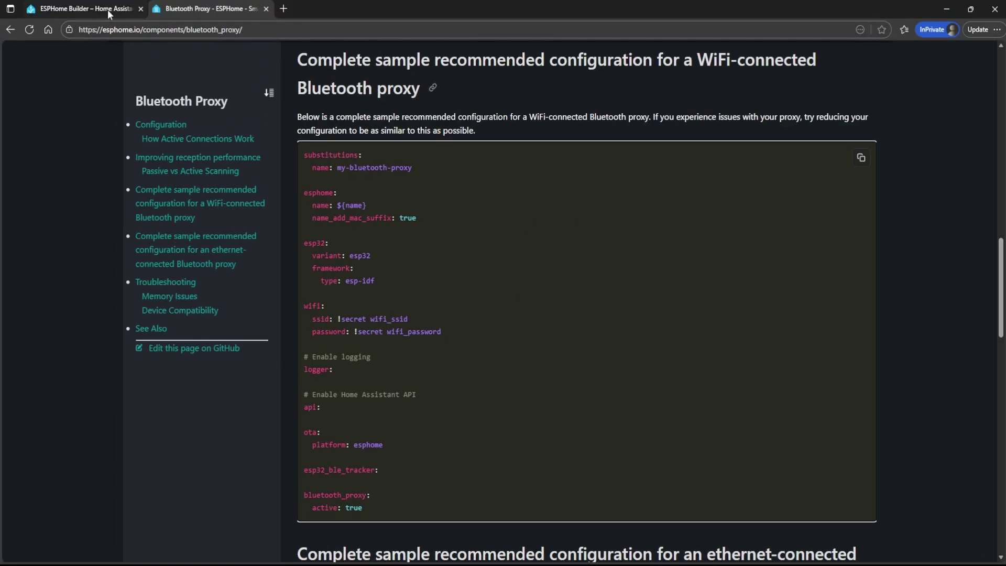
{"action": "left_click", "coordinate": [110, 11]}
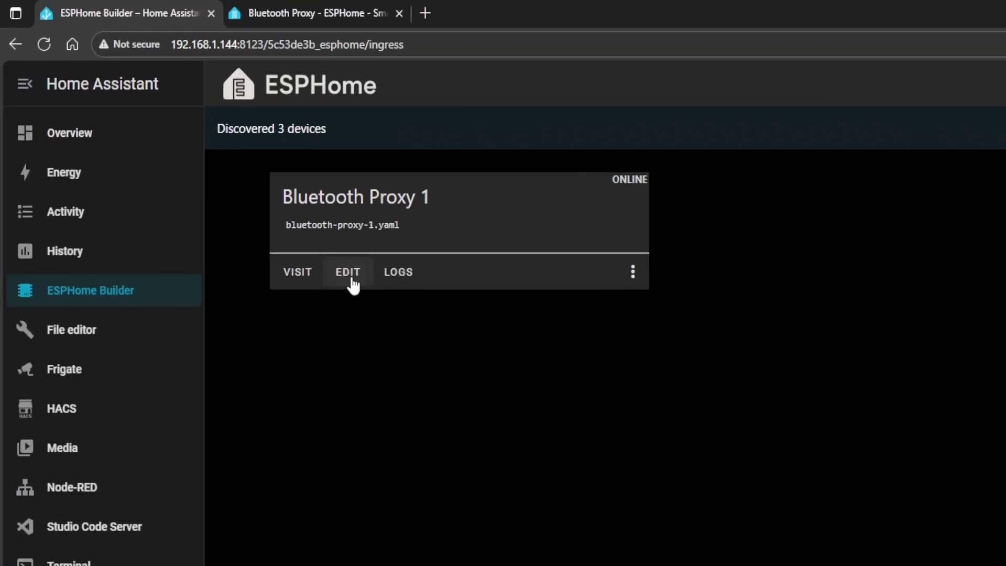
Paste the BLE tracker and active bluetooth_proxy lines at the end of bluetooth-proxy-1.yaml and save.
{"action": "left_click", "coordinate": [232, 182]}
{"action": "left_click", "coordinate": [209, 419]}
{"action": "key", "text": "Return"}
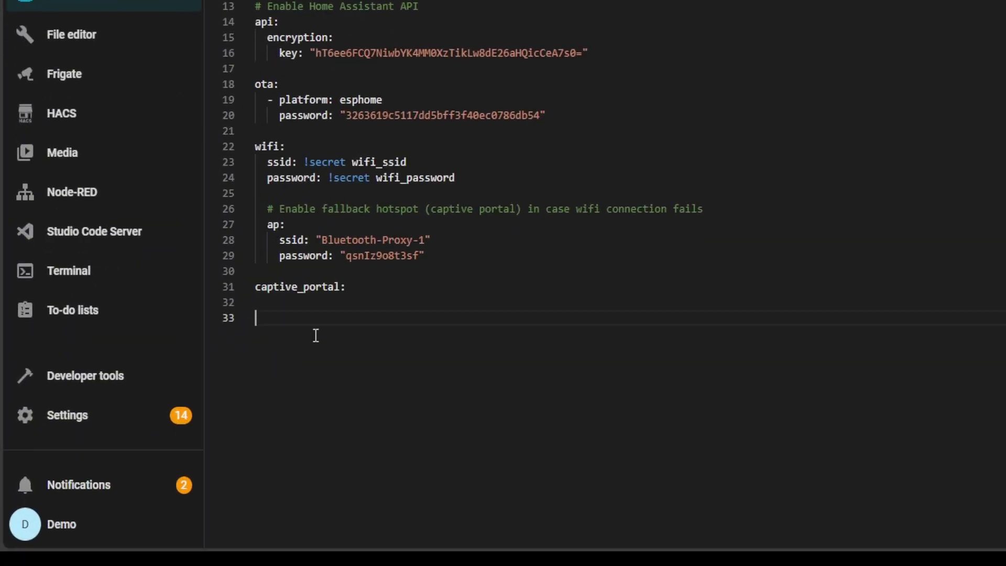
{"action": "key", "text": "ctrl+v"}
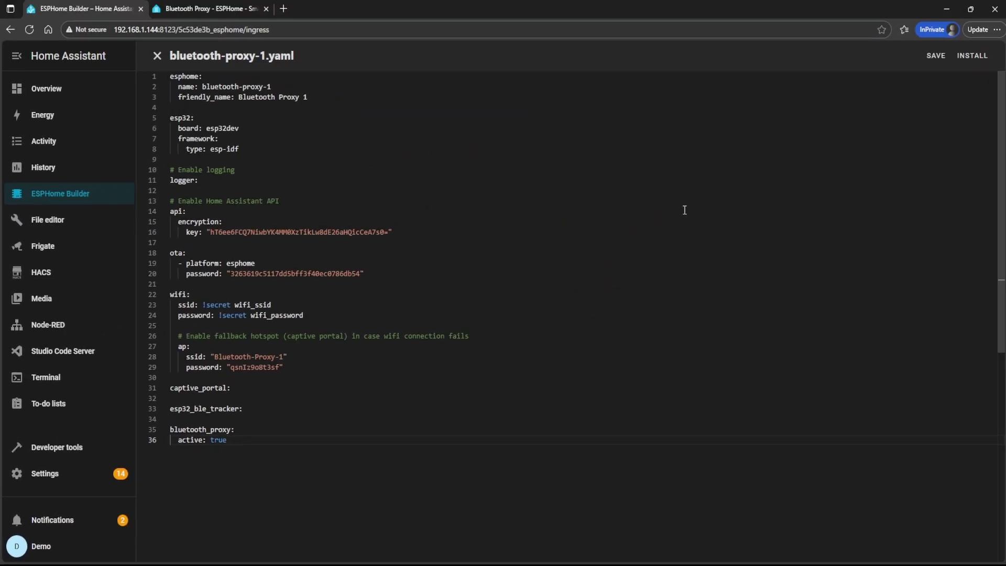
{"action": "left_click", "coordinate": [971, 61]}
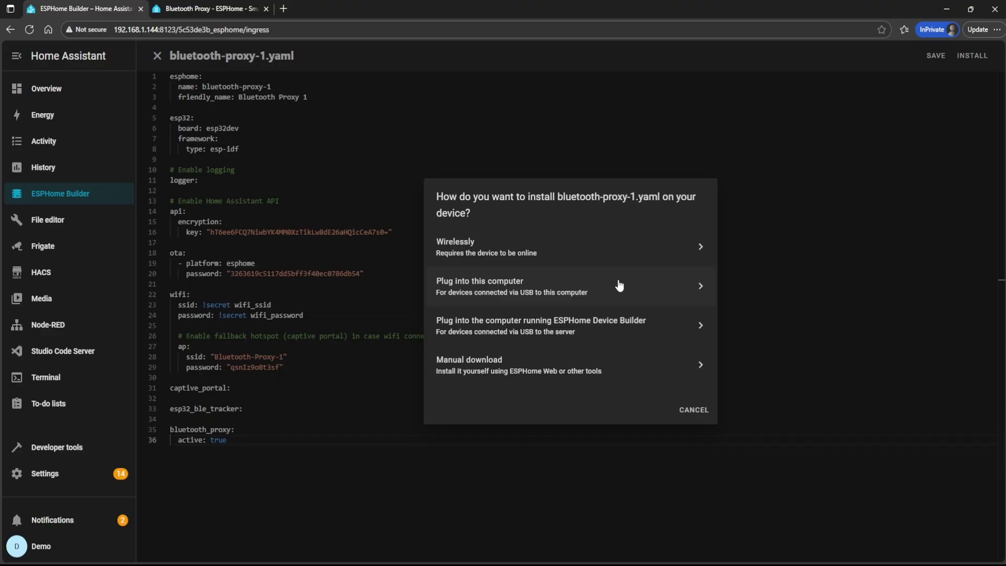
Choose USB install, download the bluetooth-proxy-1 factory firmware, and launch ESPHome Web.
{"action": "left_click", "coordinate": [597, 287]}
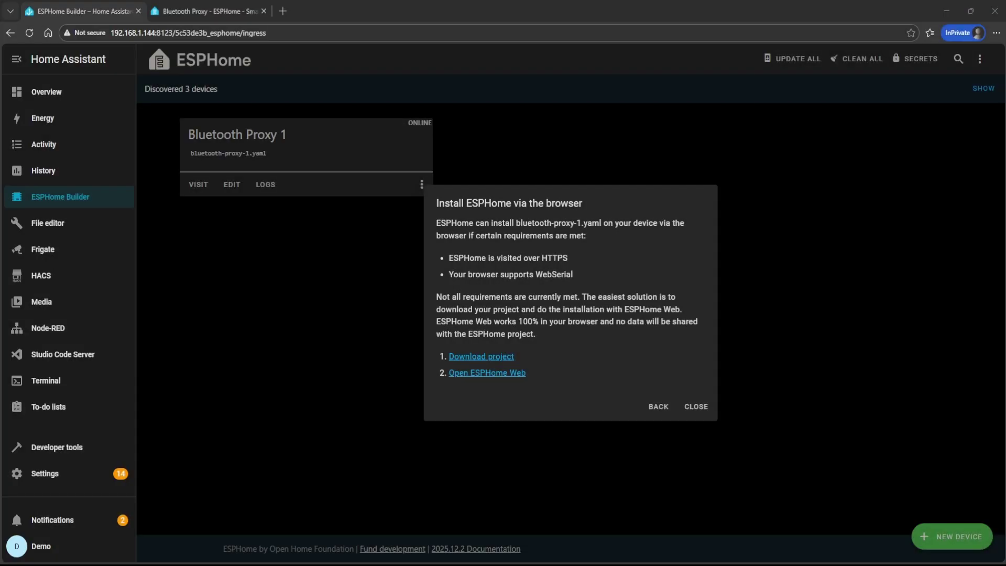
{"action": "left_click", "coordinate": [470, 357]}
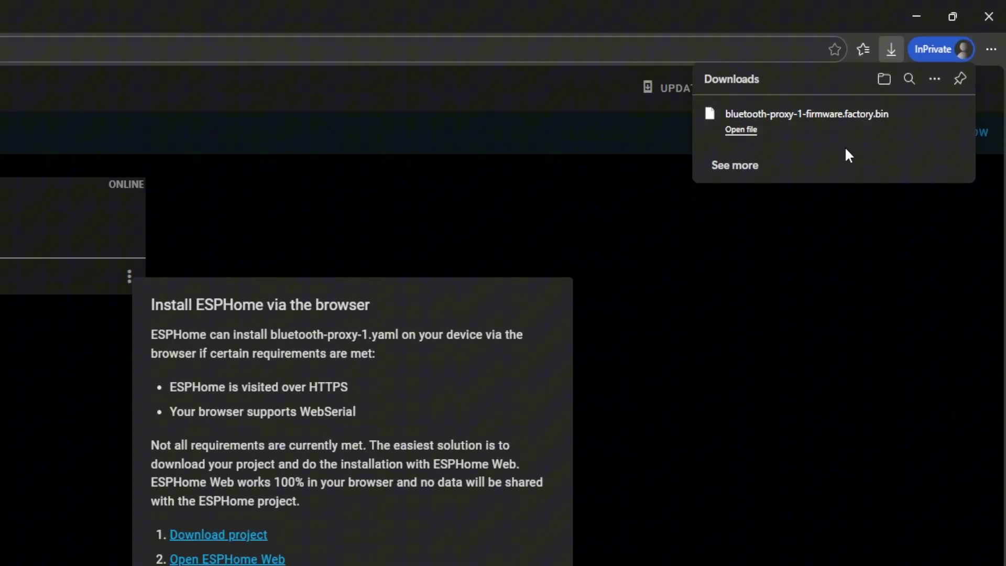
{"action": "left_click", "coordinate": [821, 341]}
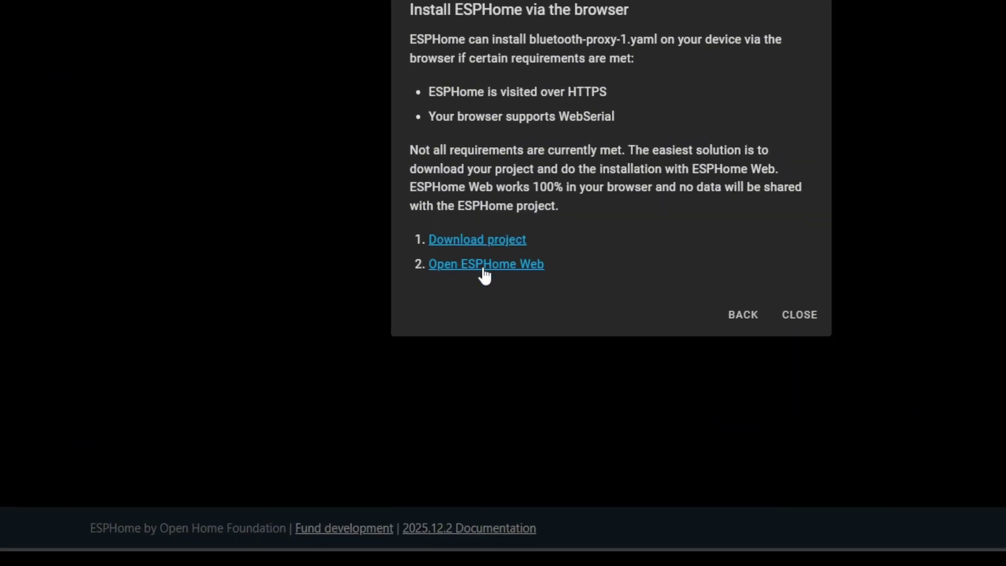
{"action": "left_click", "coordinate": [483, 265]}
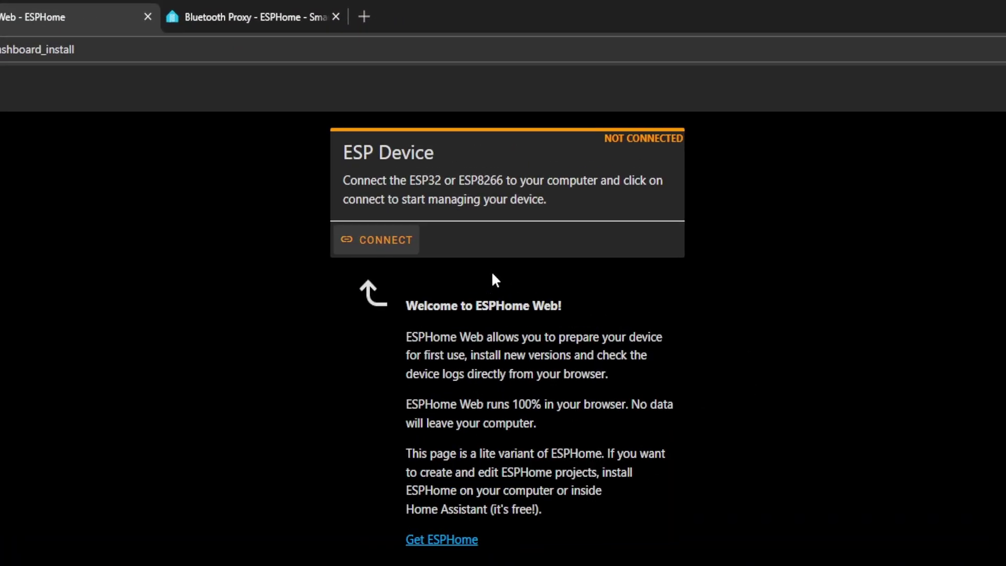
Connect ESPHome Web to the ESP device on the CP2102 USB serial port.
{"action": "left_click", "coordinate": [359, 241]}
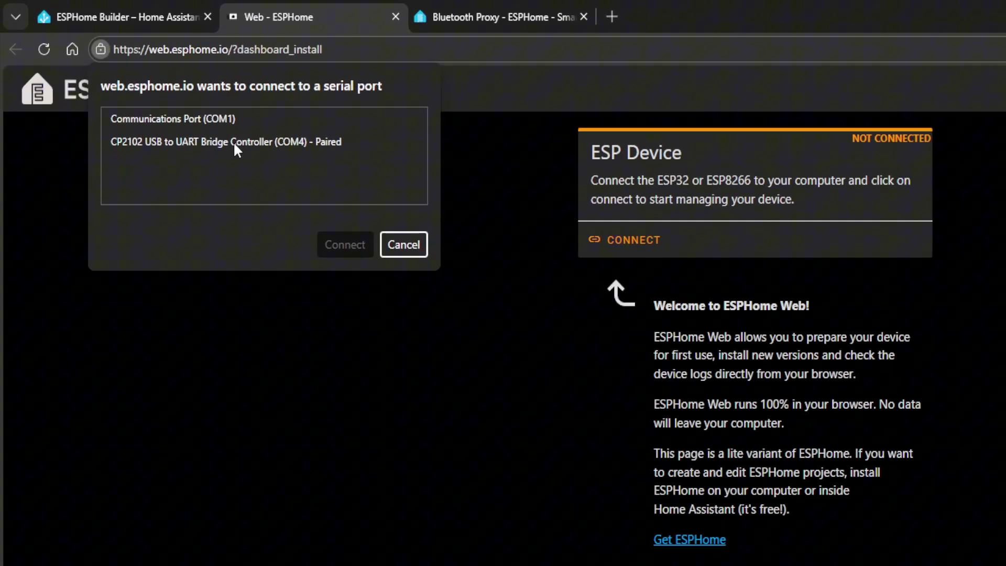
{"action": "left_click", "coordinate": [219, 140]}
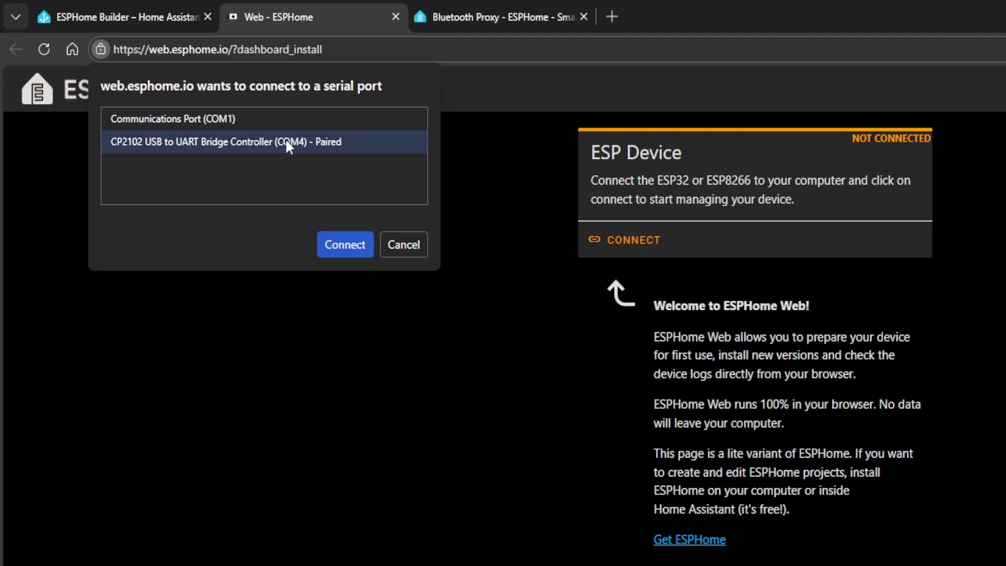
{"action": "left_click", "coordinate": [355, 250]}
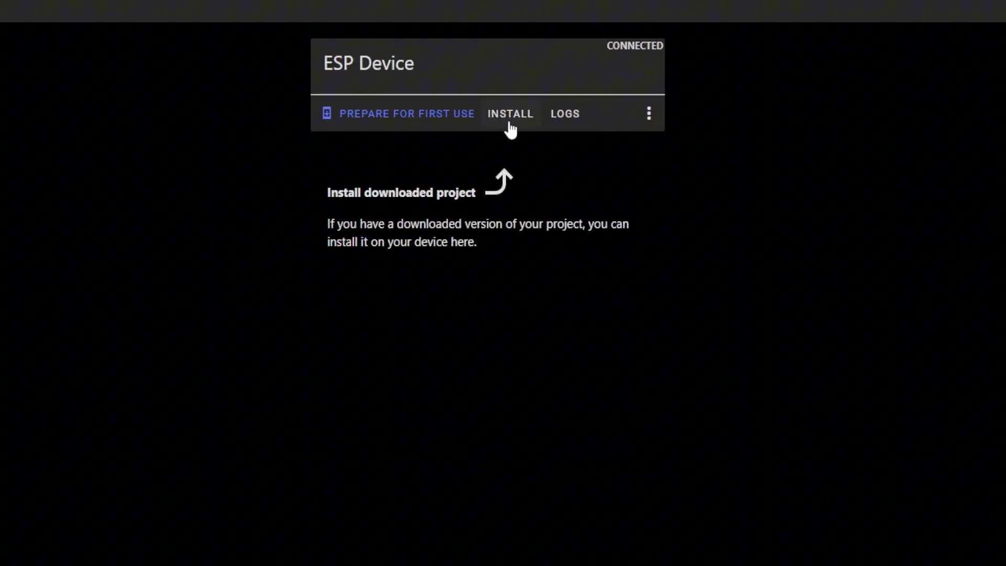
Select bluetooth-proxy-1-firmware.factory.bin as the existing project to install.
{"action": "left_click", "coordinate": [508, 116]}
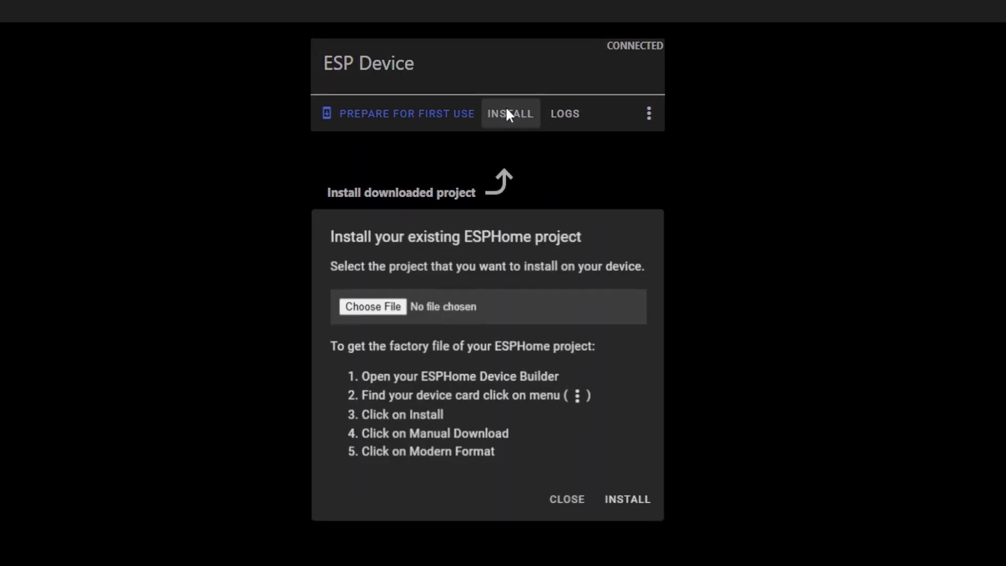
{"action": "left_click", "coordinate": [384, 310]}
{"action": "left_click", "coordinate": [68, 72]}
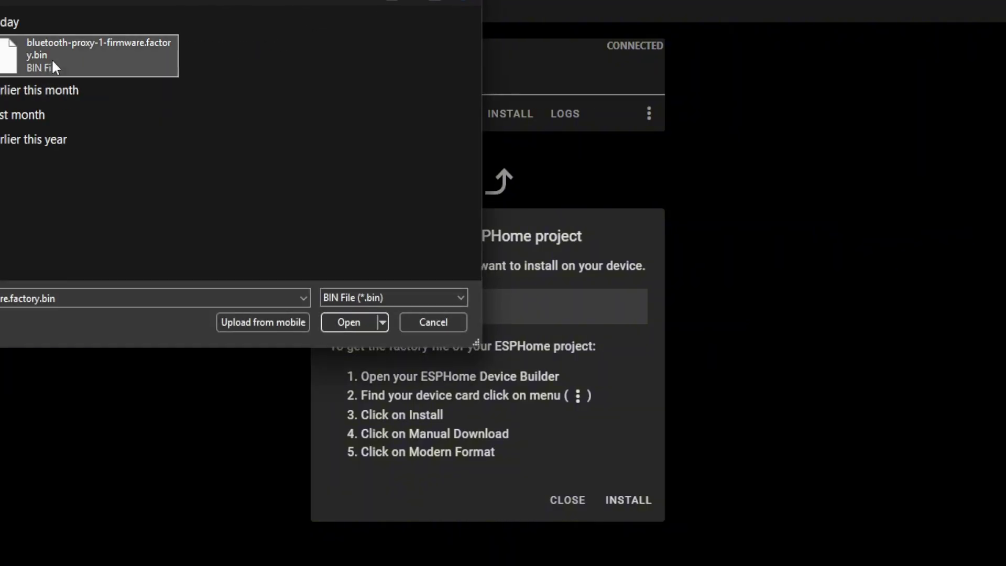
{"action": "left_click", "coordinate": [338, 322]}
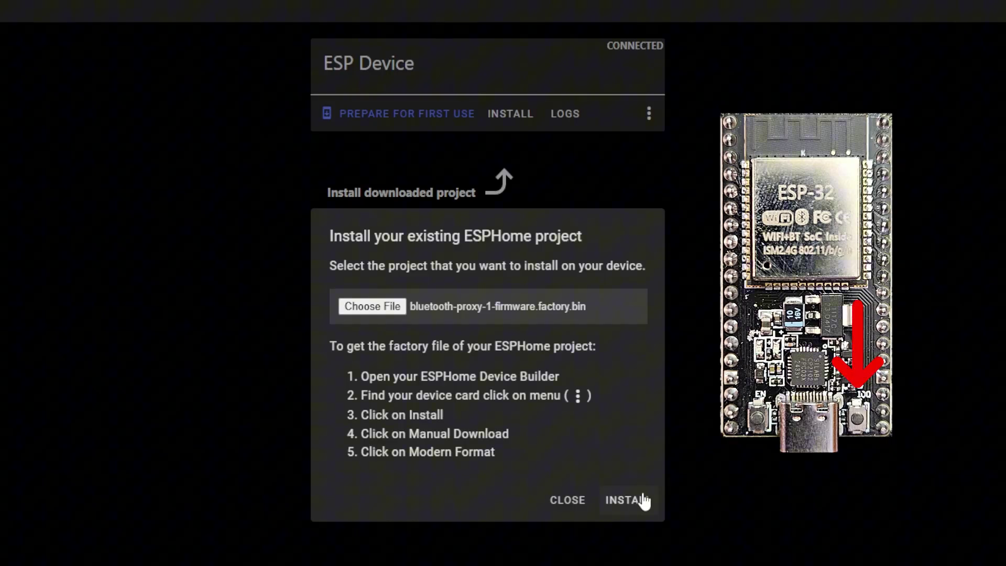
Flash the firmware to the ESP32, retrying once after the initialization failure.
{"action": "left_click", "coordinate": [644, 500]}
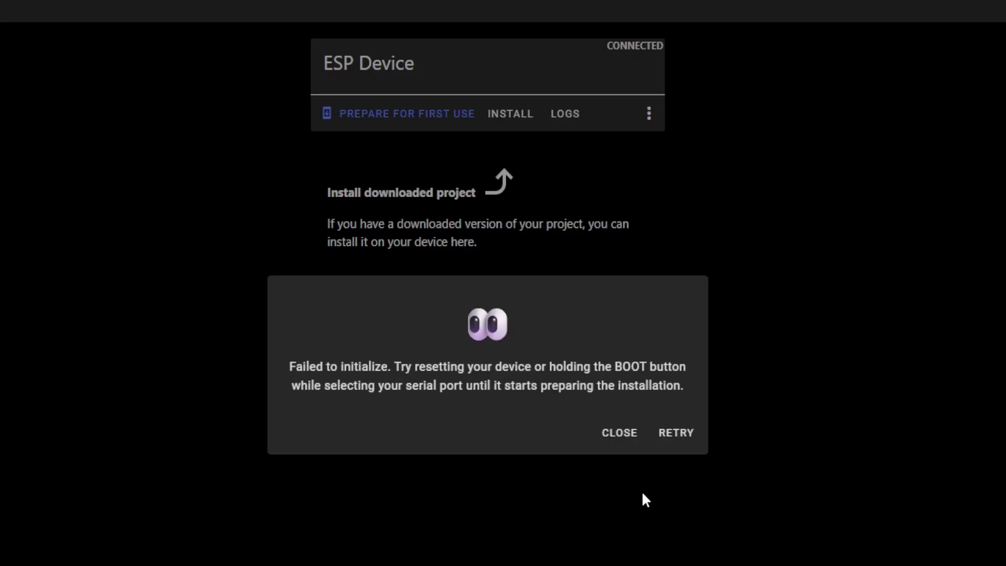
{"action": "left_click", "coordinate": [676, 435]}
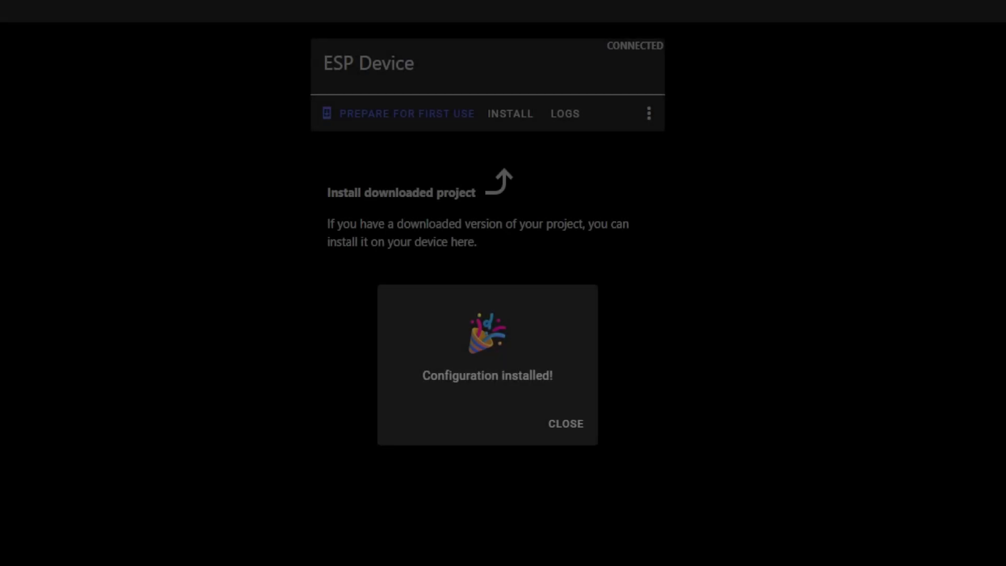
{"action": "left_click", "coordinate": [567, 428]}
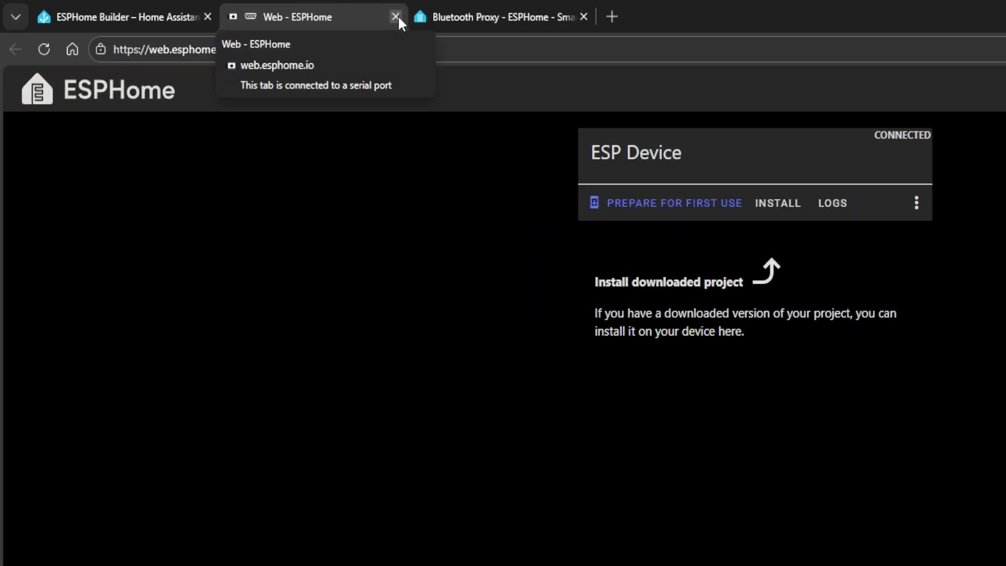
Close ESPHome Web and read Bluetooth Proxy 1's IP address, 192.168.1.210, from its logs.
{"action": "left_click", "coordinate": [396, 17]}
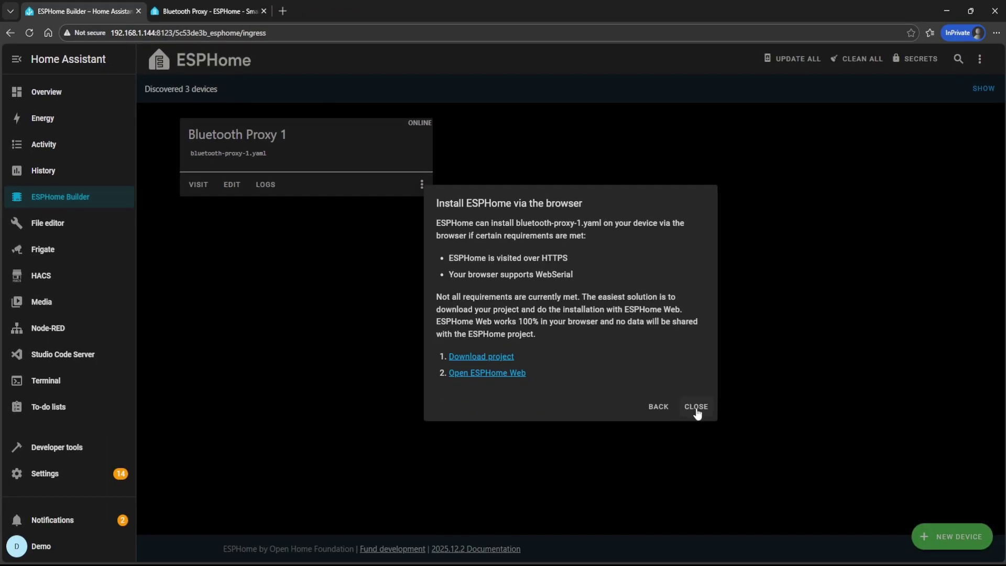
{"action": "left_click", "coordinate": [696, 408]}
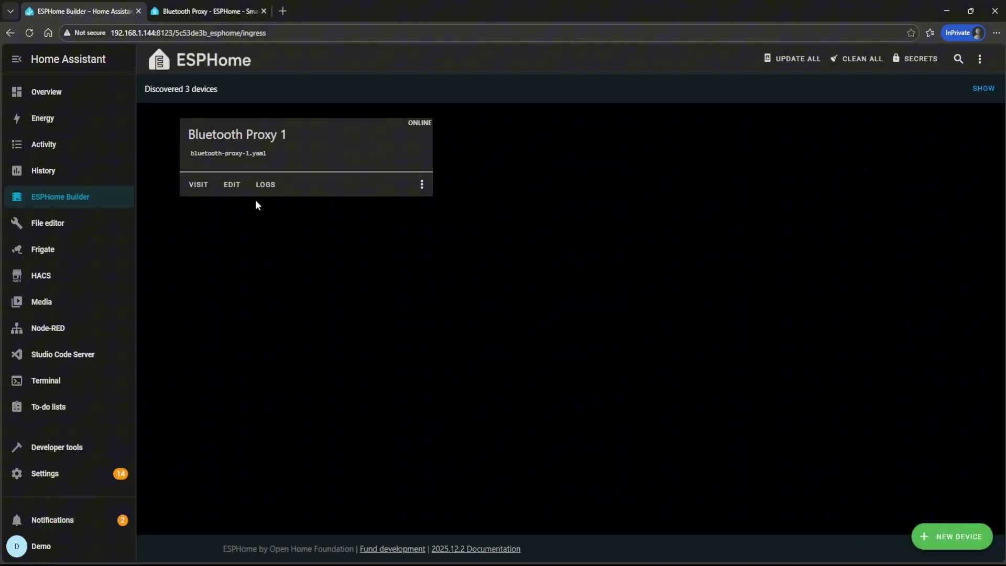
{"action": "left_click", "coordinate": [265, 185]}
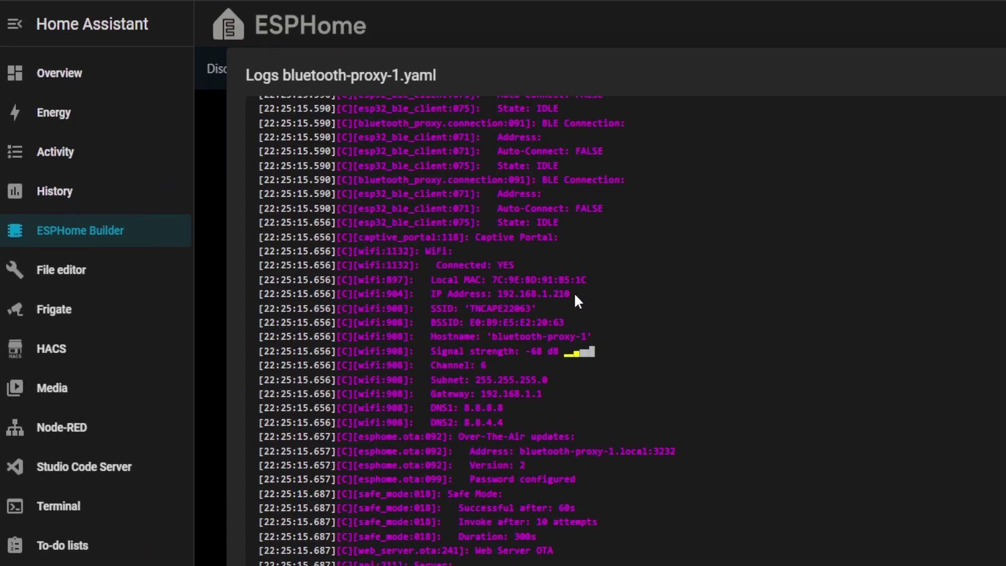
{"action": "left_click_drag", "start_coordinate": [572, 293], "coordinate": [495, 294]}
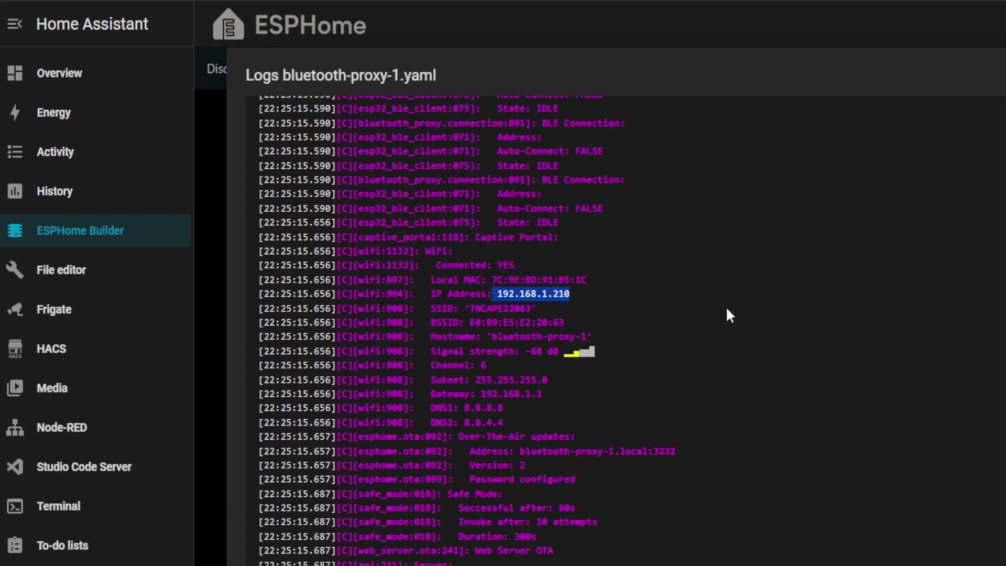
{"action": "left_click", "coordinate": [697, 314]}
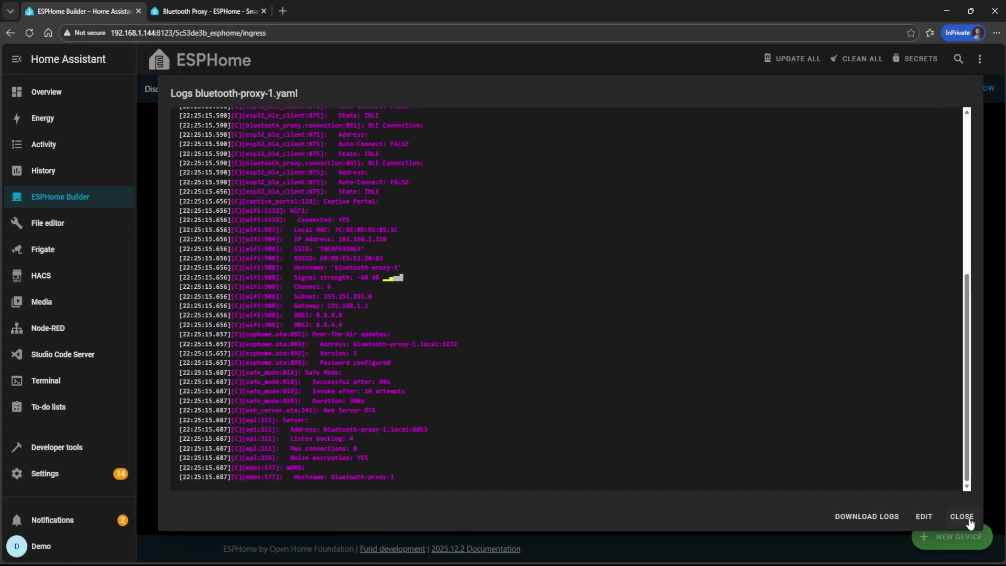
{"action": "left_click", "coordinate": [969, 519]}
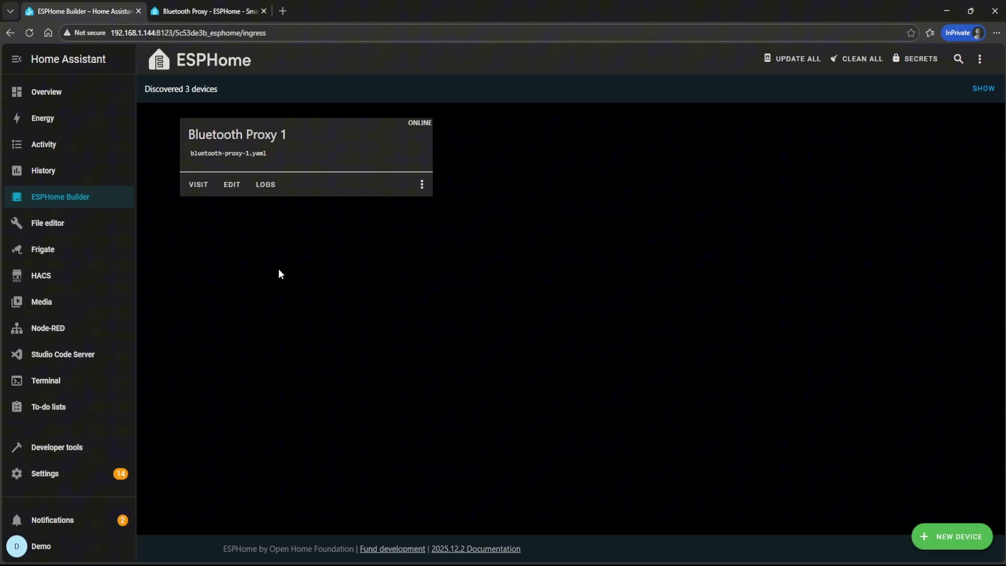
Insert a wifi manual_ip block with static_ip 192.168.1.210, gateway and subnet into bluetooth-proxy-1.yaml.
{"action": "left_click", "coordinate": [232, 189]}
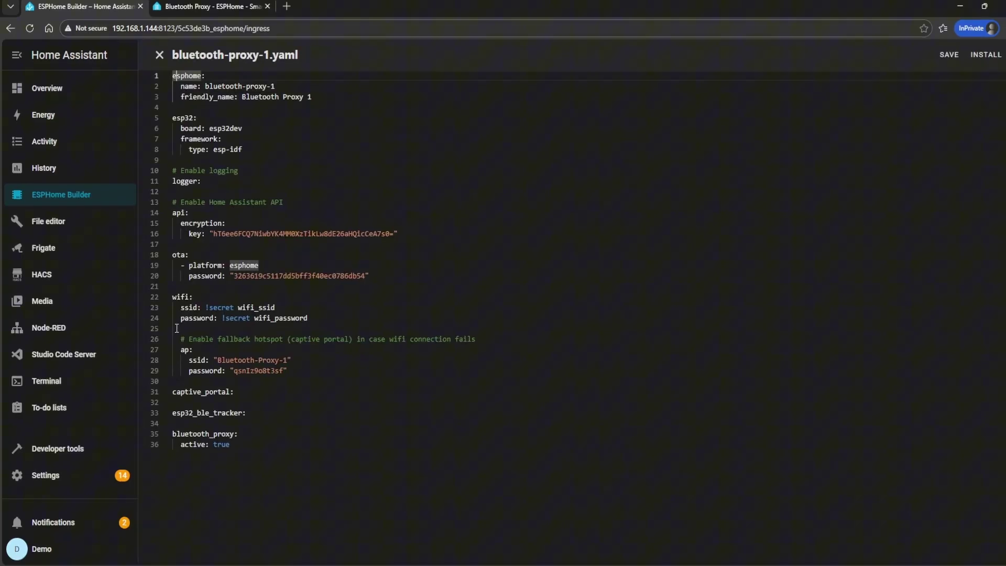
{"action": "left_click", "coordinate": [174, 329]}
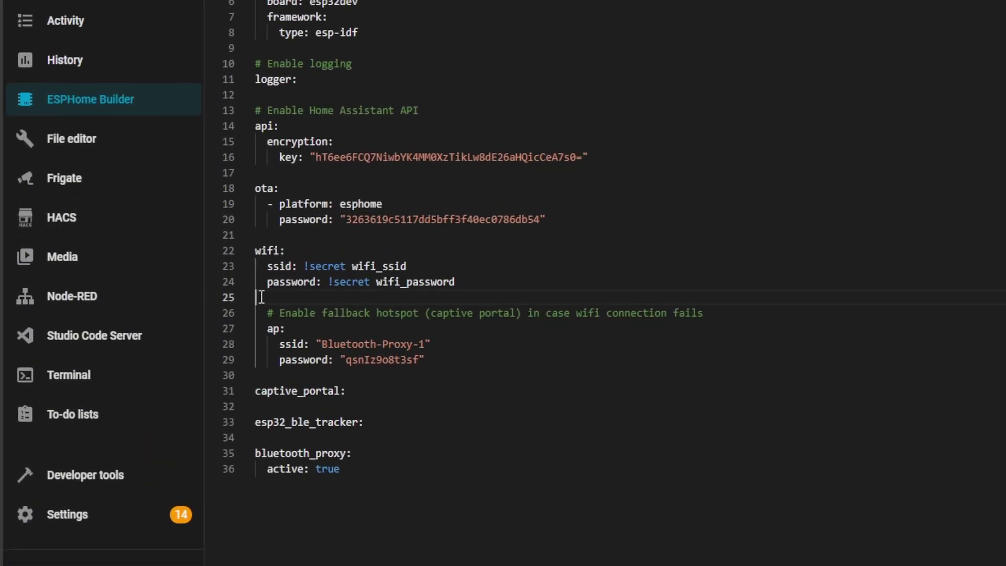
{"action": "type", "text": "manual_ip:     static_ip: 192.168.1.210     gateway: 192.168.1.1     subnet: 255.255.255.0"}
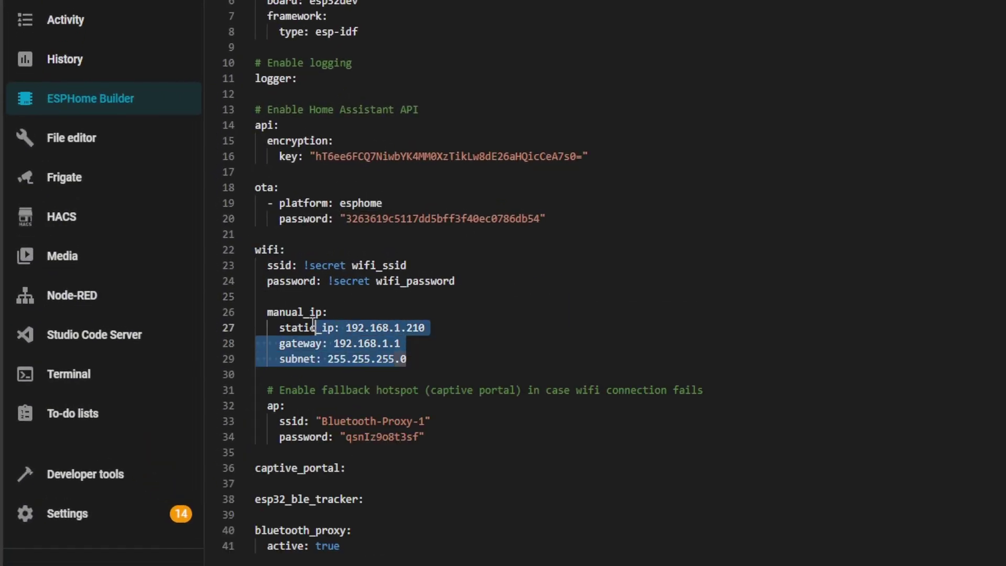
{"action": "left_click_drag", "start_coordinate": [407, 359], "coordinate": [252, 312]}
{"action": "left_click_drag", "start_coordinate": [303, 250], "coordinate": [238, 251]}
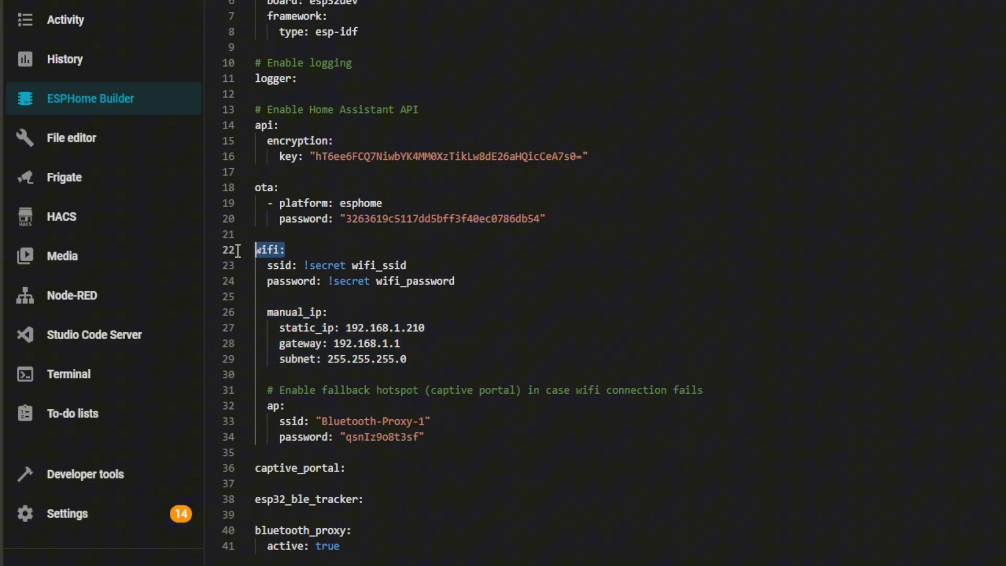
{"action": "left_click", "coordinate": [469, 326]}
{"action": "key", "text": "shift+Left"}
{"action": "key", "text": "shift+Left"}
{"action": "key", "text": "shift+Left"}
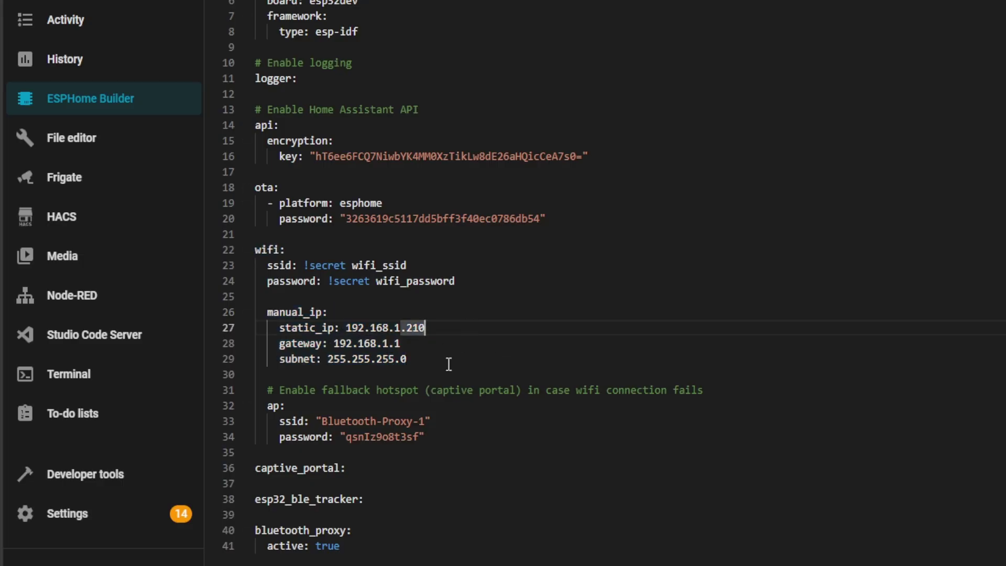
{"action": "mouse_move", "coordinate": [447, 360]}
{"action": "left_mouse_down"}
{"action": "mouse_move", "coordinate": [345, 326]}
{"action": "mouse_move", "coordinate": [252, 314]}
{"action": "left_mouse_up"}
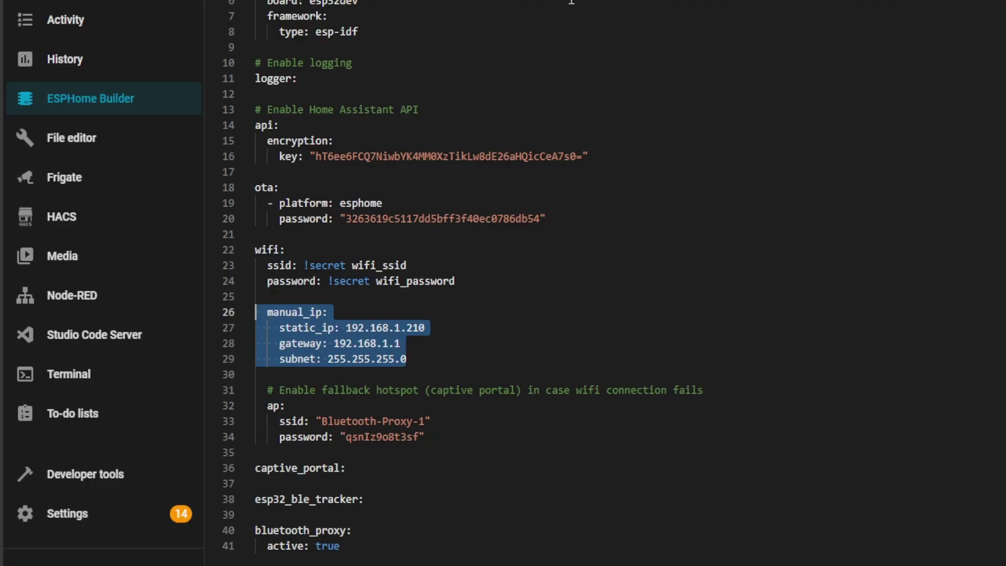
{"action": "key", "text": "Right"}
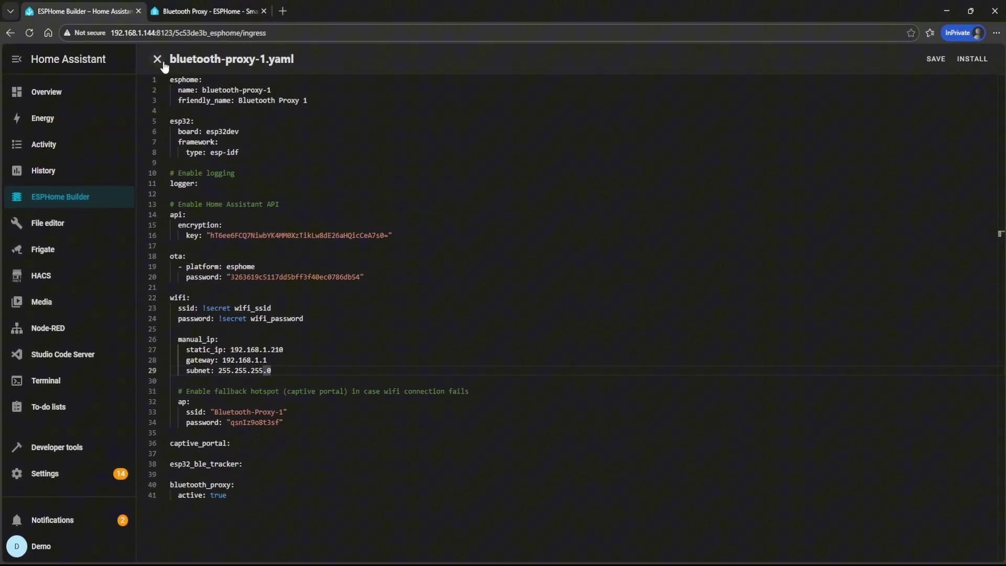
{"action": "left_click", "coordinate": [162, 61]}
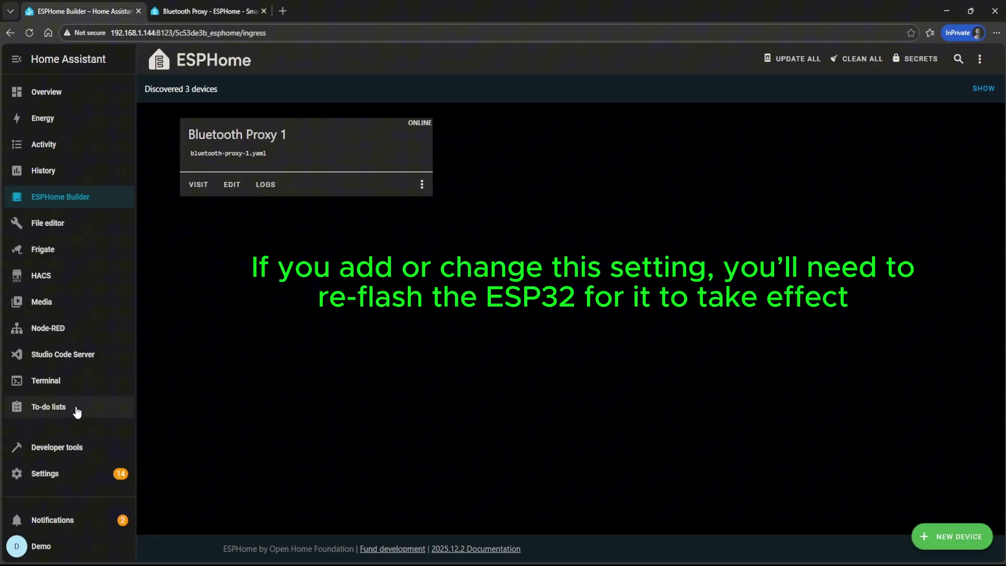
Add the discovered Bluetooth Proxy 1 from Devices & services, keeping its name and Lounge area.
{"action": "left_click", "coordinate": [64, 482]}
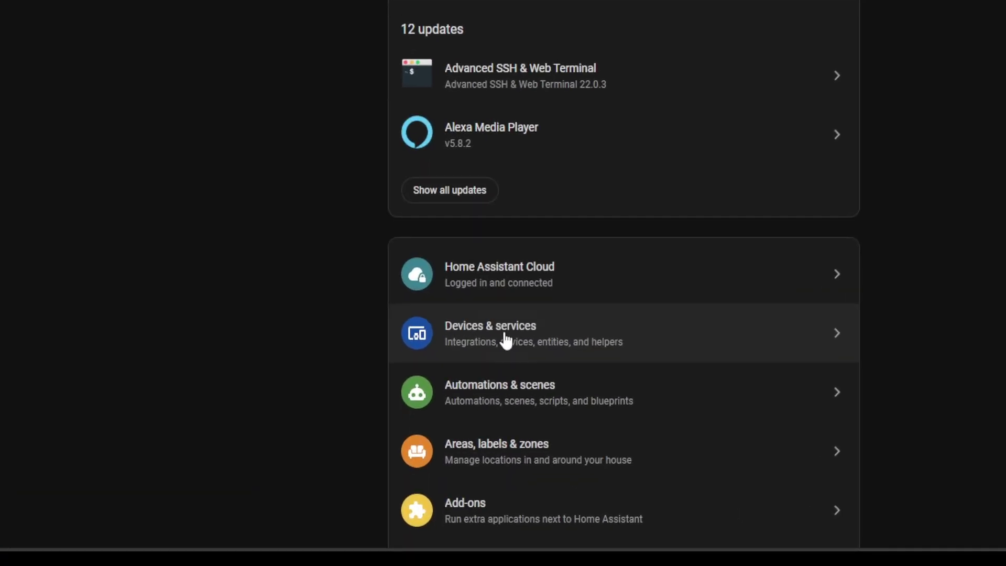
{"action": "left_click", "coordinate": [539, 402]}
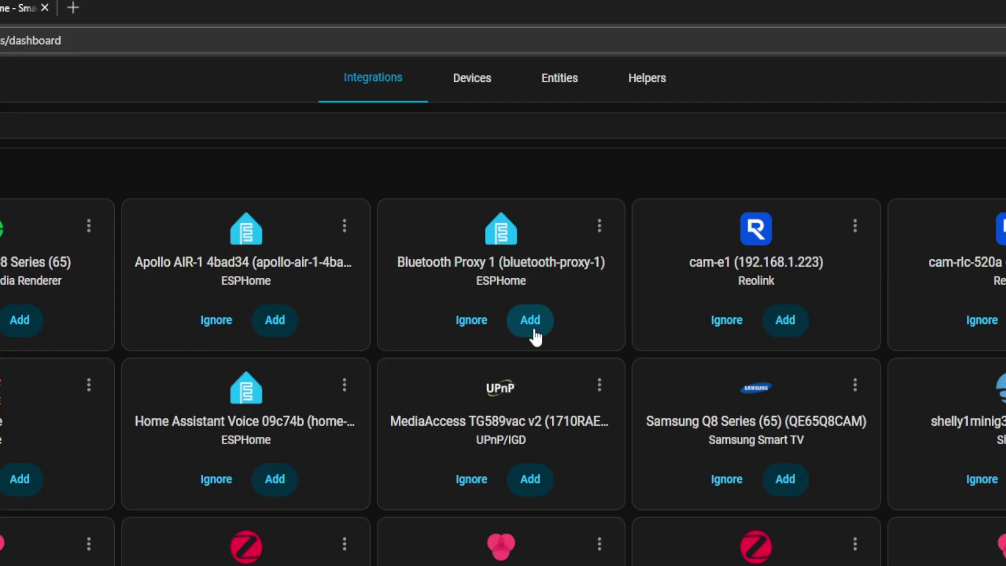
{"action": "left_click", "coordinate": [534, 336]}
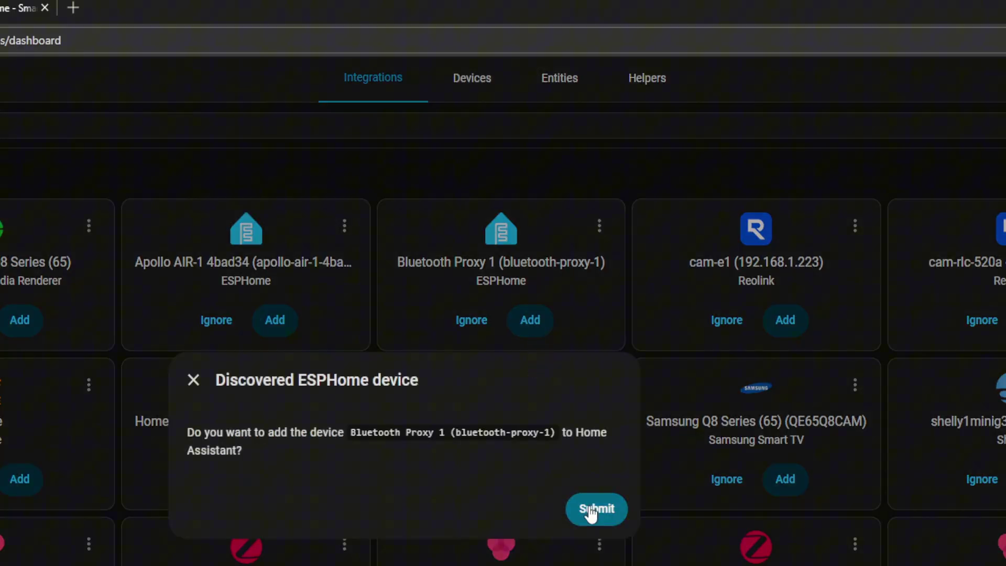
{"action": "left_click", "coordinate": [589, 509]}
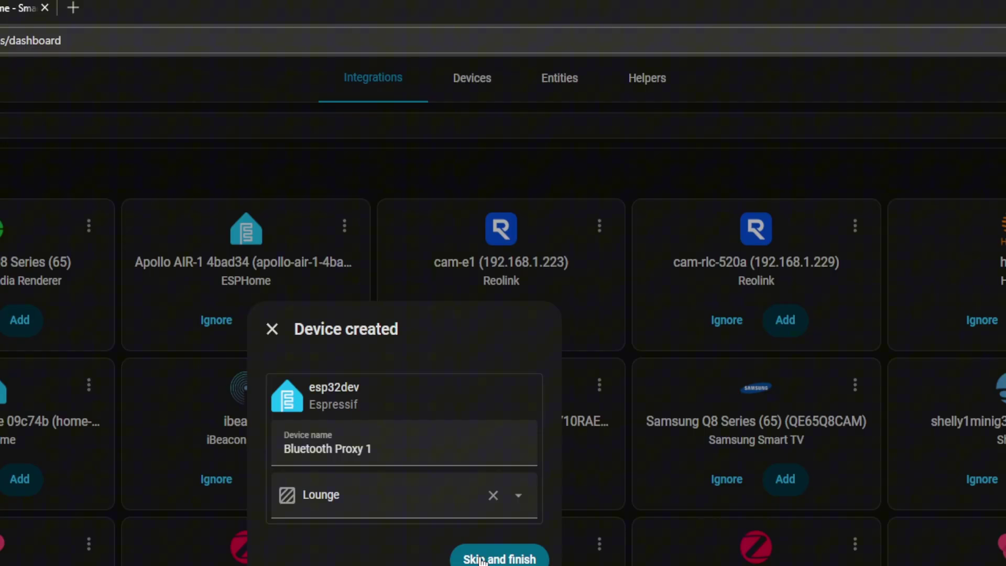
{"action": "left_click", "coordinate": [482, 560]}
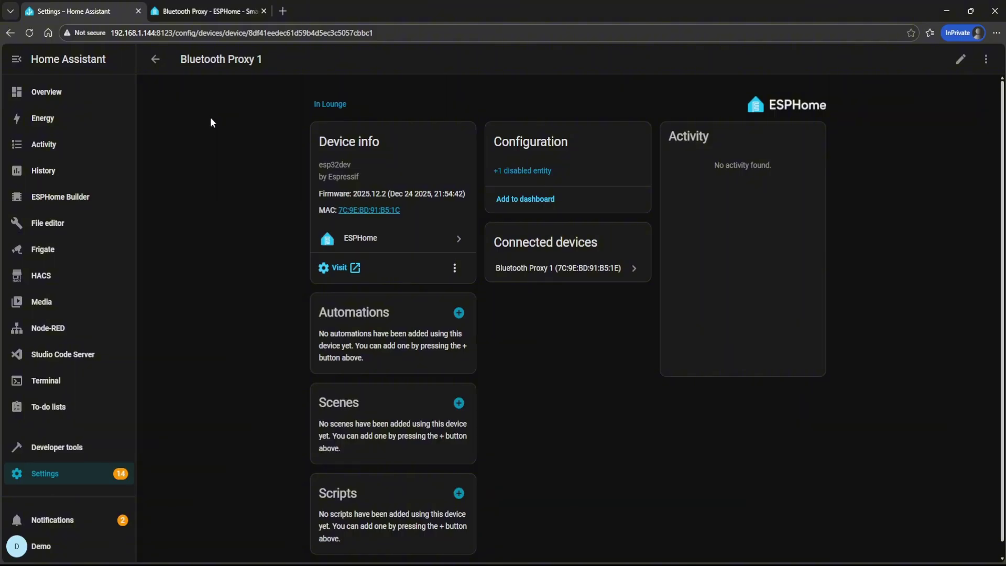
Return to Integrations and open ESPHome Builder, which now lists bluetooth proxy 2.
{"action": "left_click", "coordinate": [156, 60]}
{"action": "left_click", "coordinate": [61, 195]}
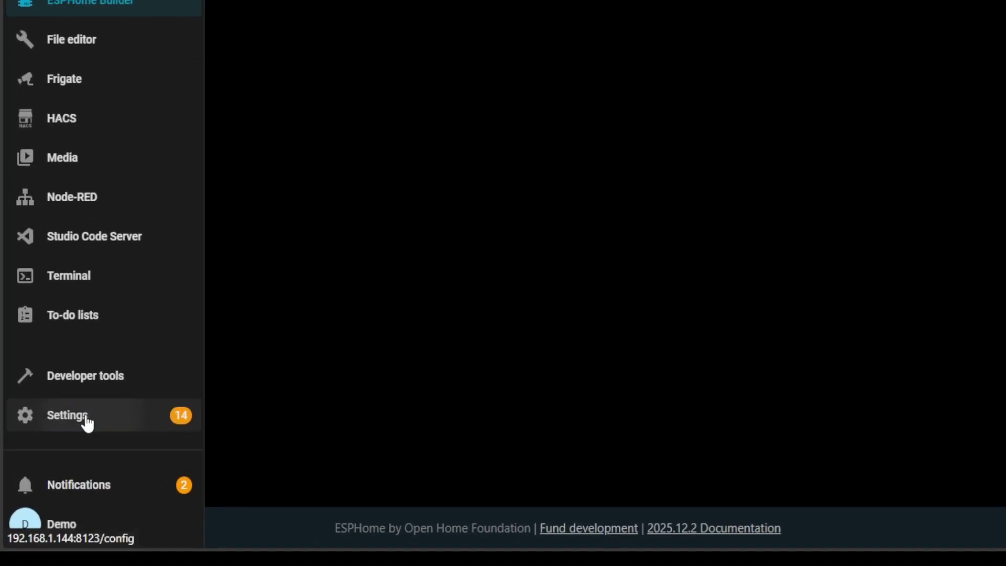
Search Devices & services for 'bluet' and open the Bluetooth integration card.
{"action": "left_click", "coordinate": [53, 475]}
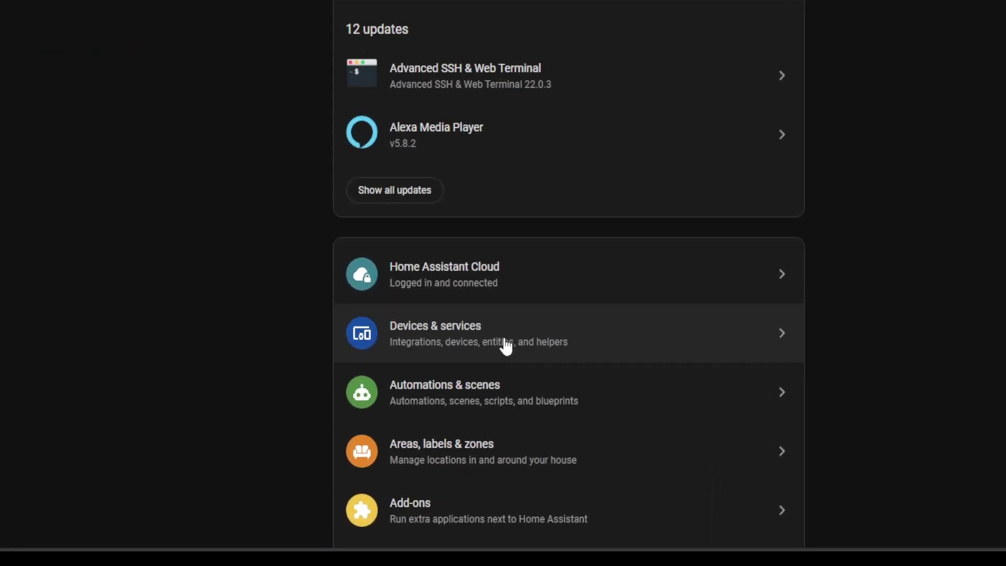
{"action": "left_click", "coordinate": [505, 343]}
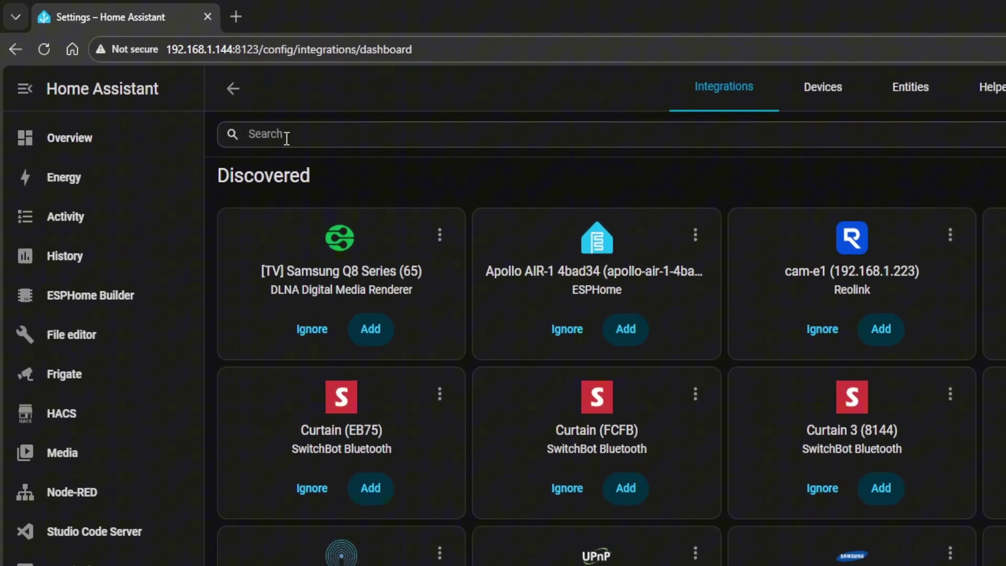
{"action": "left_click", "coordinate": [286, 137]}
{"action": "type", "text": "bluet"}
{"action": "left_click", "coordinate": [341, 207]}
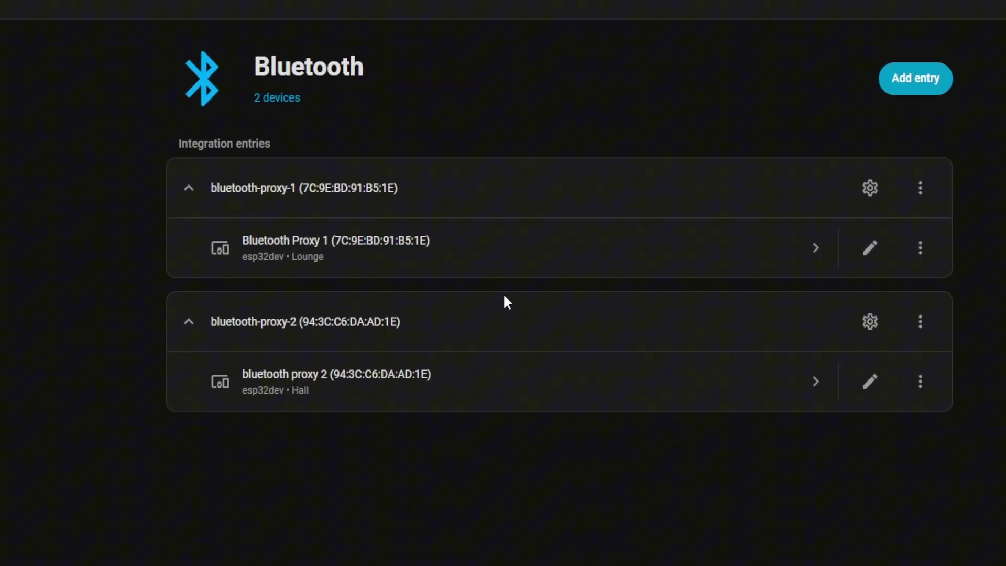
Open bluetooth-proxy-1's Bluetooth settings and its Advertisement monitor.
{"action": "left_click", "coordinate": [870, 189]}
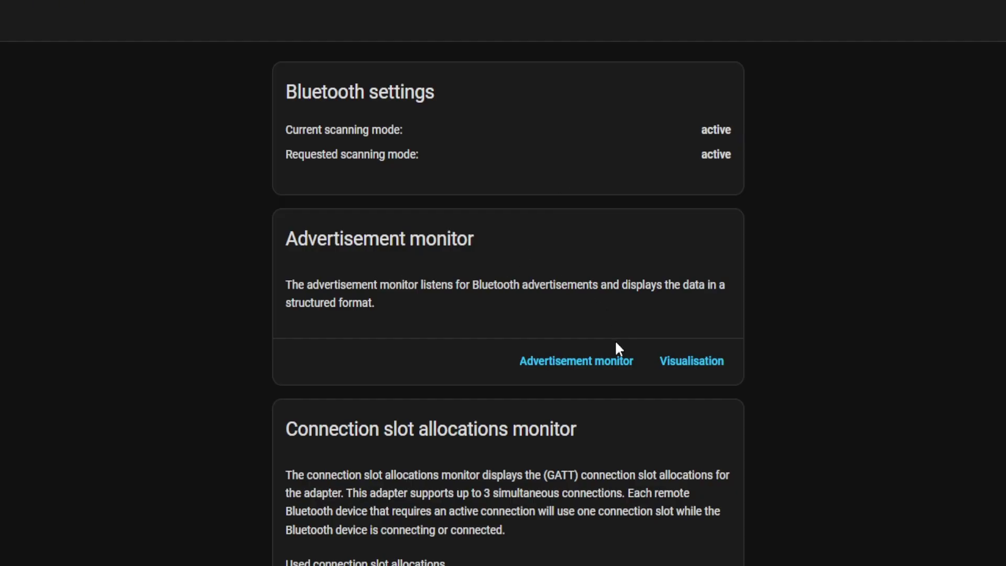
{"action": "left_click", "coordinate": [580, 376]}
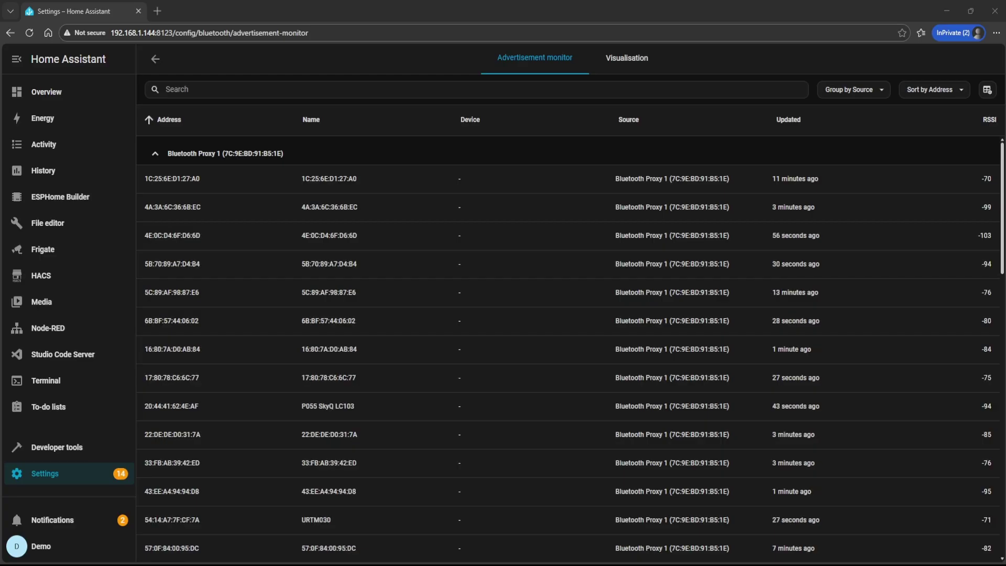
Show the Visualisation graph and zoom around bluetooth proxy 2 and its nearby devices.
{"action": "left_click", "coordinate": [624, 62]}
{"action": "mouse_move", "coordinate": [455, 378]}
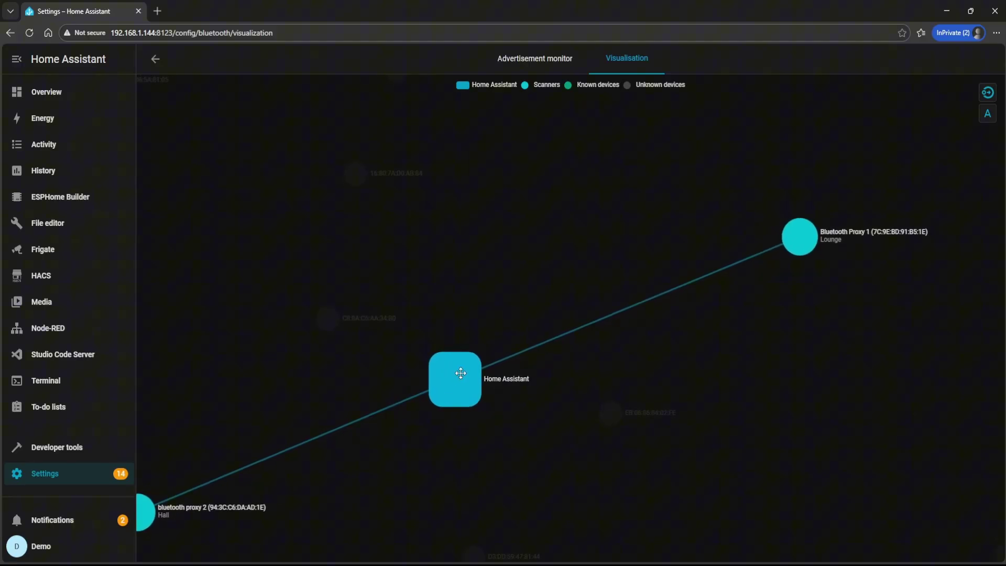
{"action": "scroll", "coordinate": [460, 373], "scroll_direction": "down", "scroll_amount": 5}
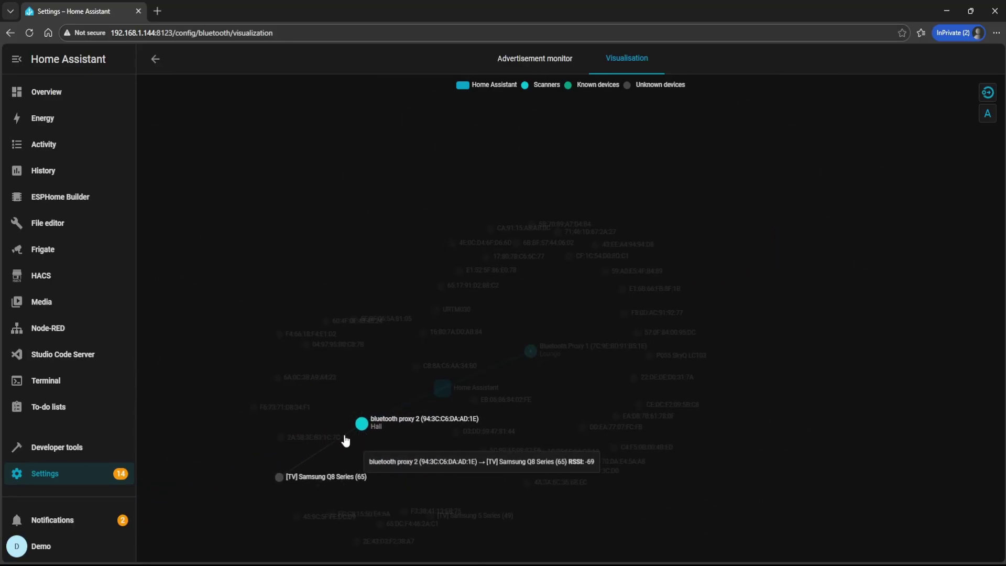
{"action": "scroll", "coordinate": [345, 438], "scroll_direction": "up", "scroll_amount": 5}
{"action": "scroll", "coordinate": [369, 422], "scroll_direction": "up", "scroll_amount": 3}
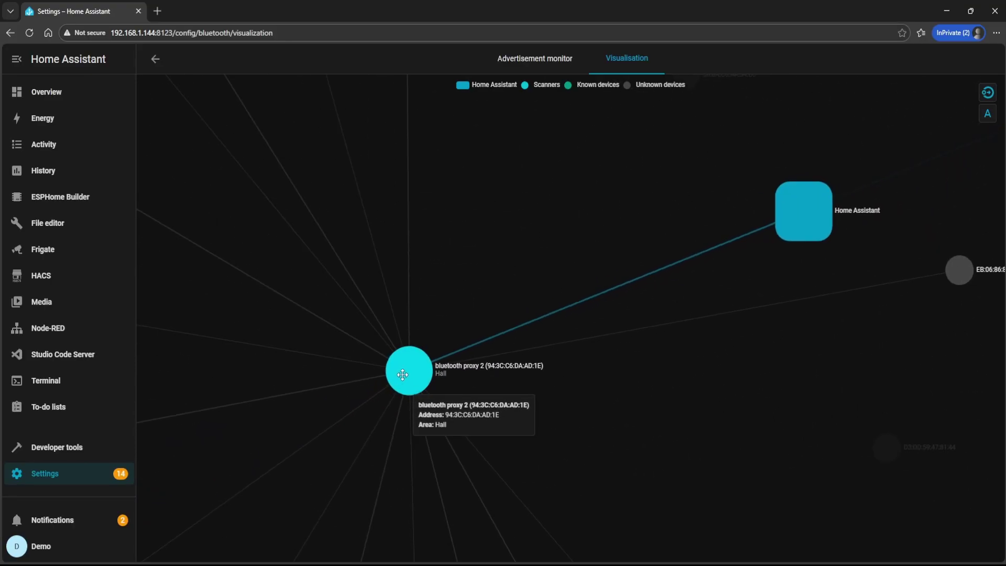
{"action": "scroll", "coordinate": [401, 385], "scroll_direction": "down", "scroll_amount": 5}
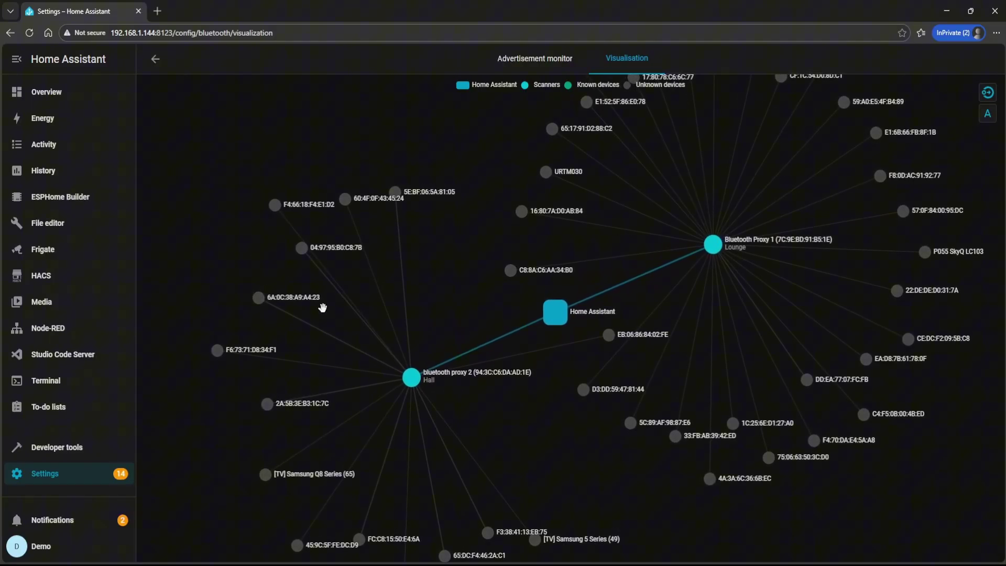
Navigate back to the Bluetooth settings page with connection slot allocations at 0%.
{"action": "left_click", "coordinate": [157, 62]}
{"action": "left_click", "coordinate": [156, 61]}
{"action": "left_click", "coordinate": [156, 61]}
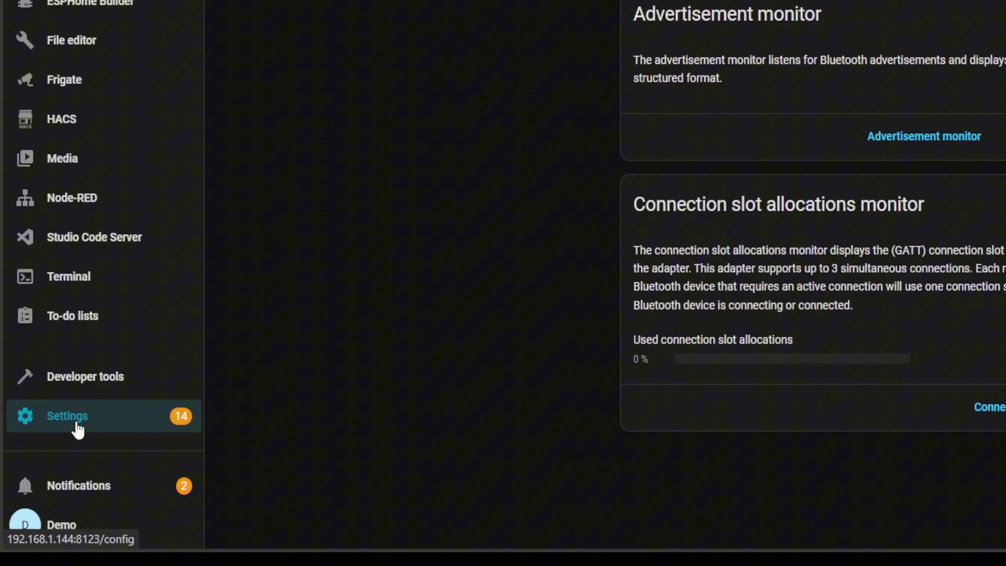
Go to Devices & services and highlight the discovered Curtain 3 (8144) and (E078) cards.
{"action": "left_click", "coordinate": [50, 474]}
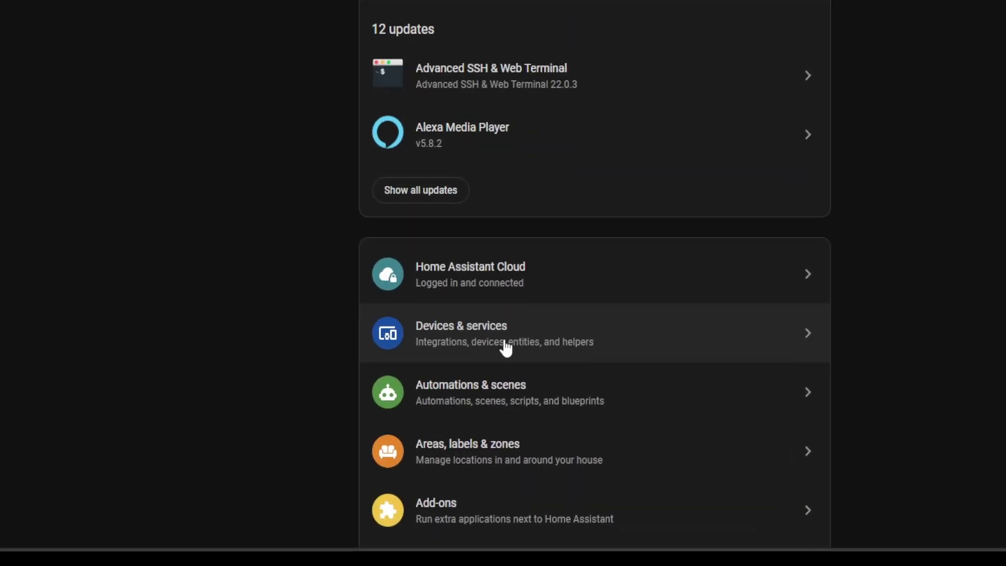
{"action": "left_click", "coordinate": [505, 345]}
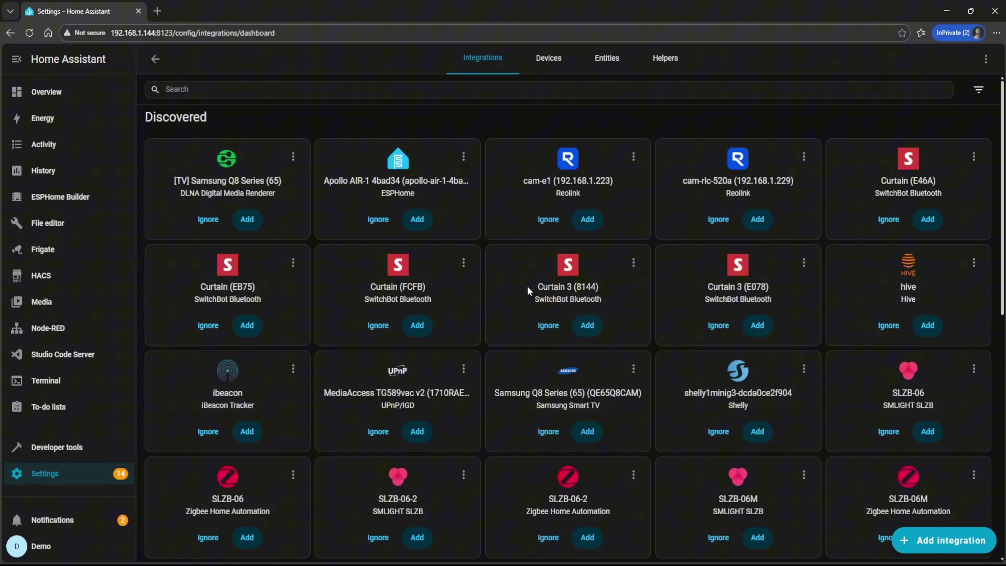
{"action": "left_click_drag", "start_coordinate": [530, 285], "coordinate": [787, 301]}
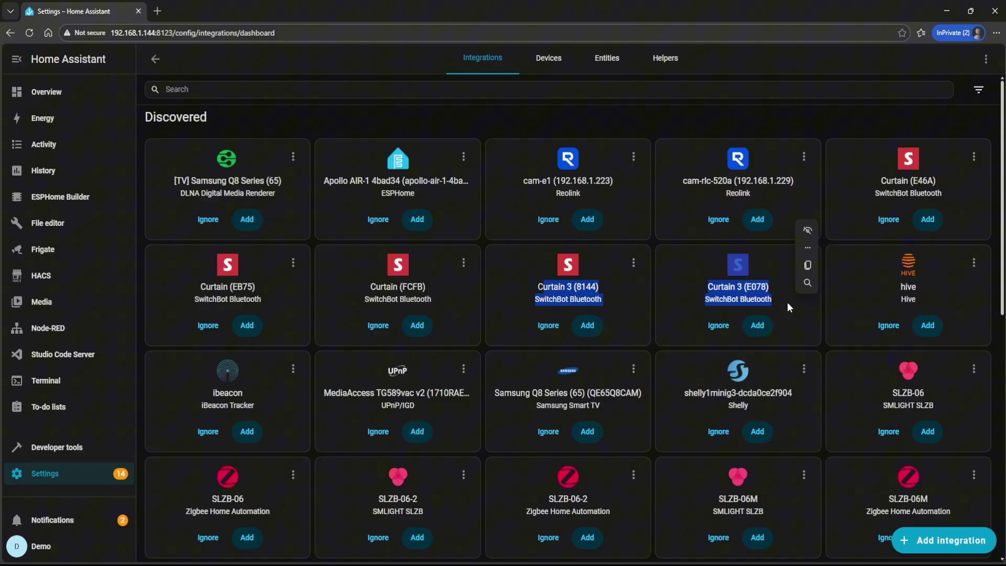
Add SwitchBot Curtain 3 (8144) as a device in the Lounge.
{"action": "left_click", "coordinate": [618, 312]}
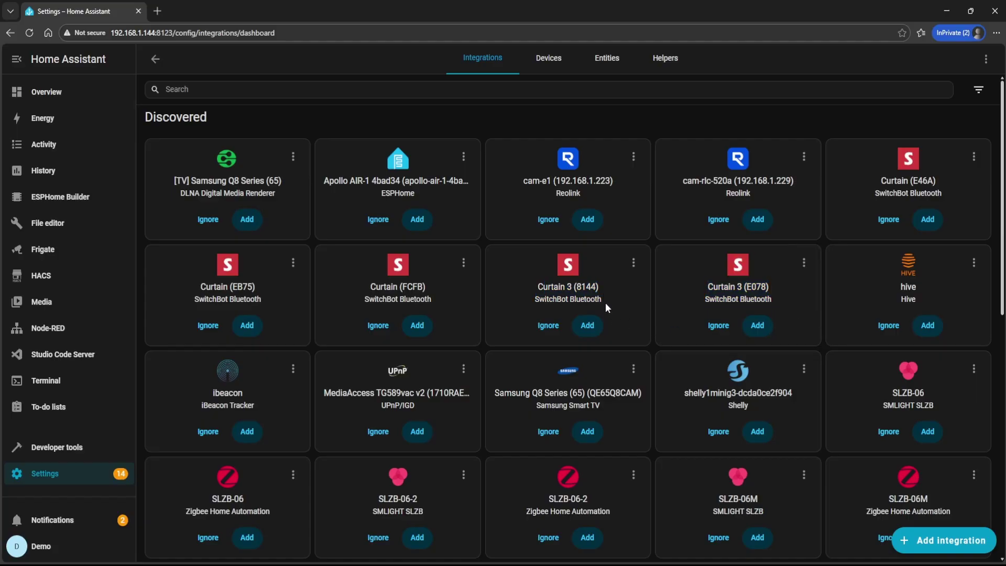
{"action": "left_click", "coordinate": [588, 326]}
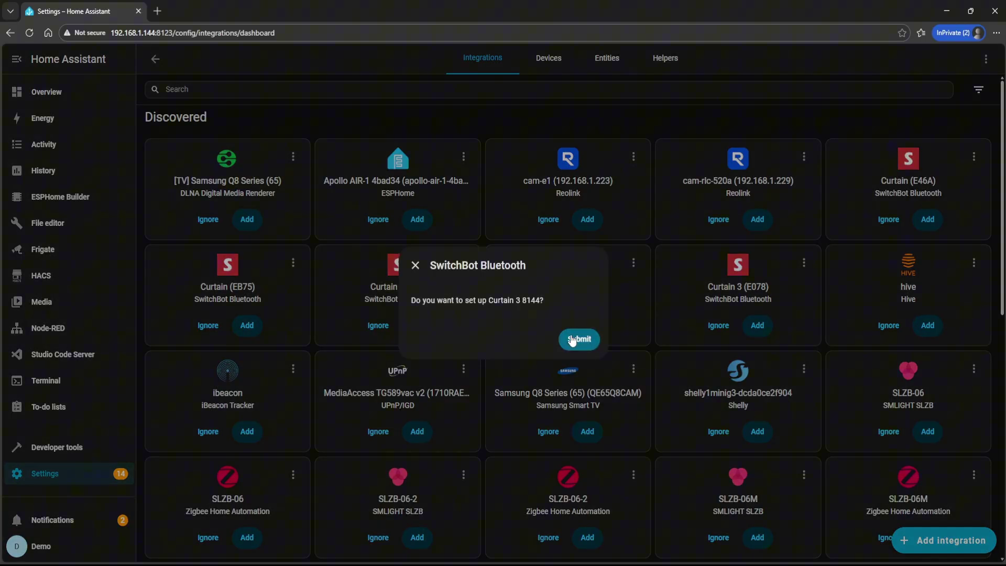
{"action": "left_click", "coordinate": [578, 342]}
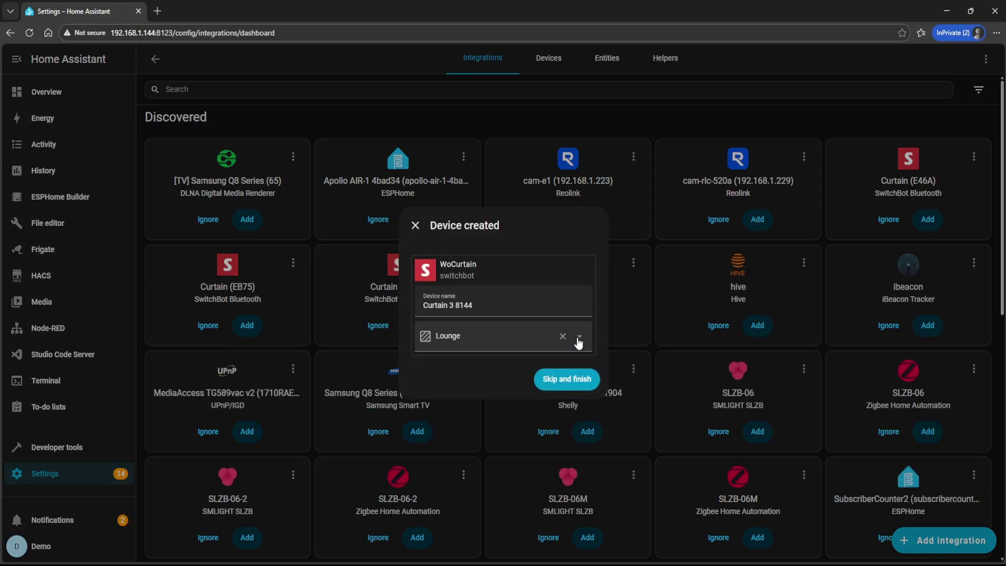
{"action": "left_click", "coordinate": [556, 380]}
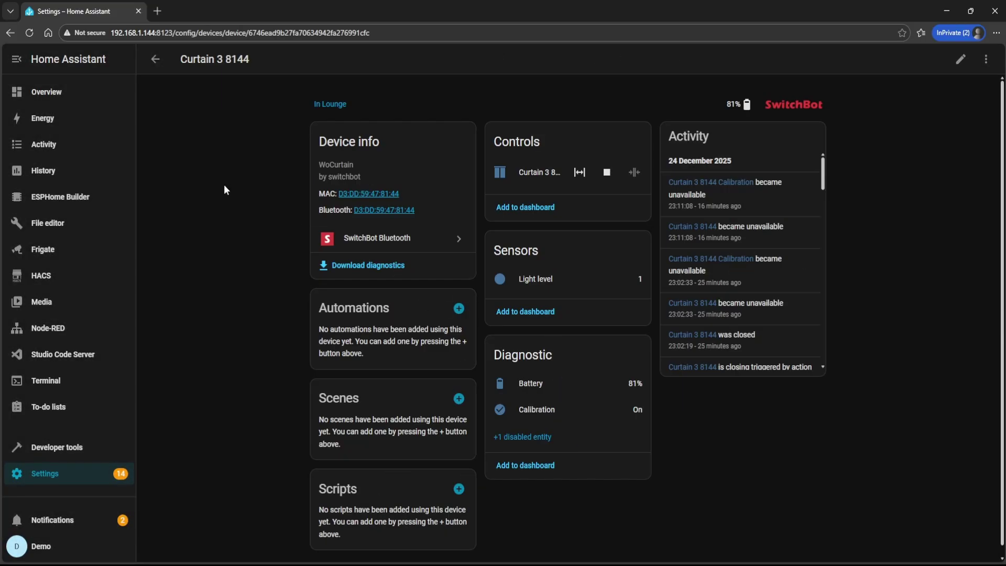
Back on discovered integrations, submit the setup for Curtain 3 (E078).
{"action": "left_click", "coordinate": [158, 61]}
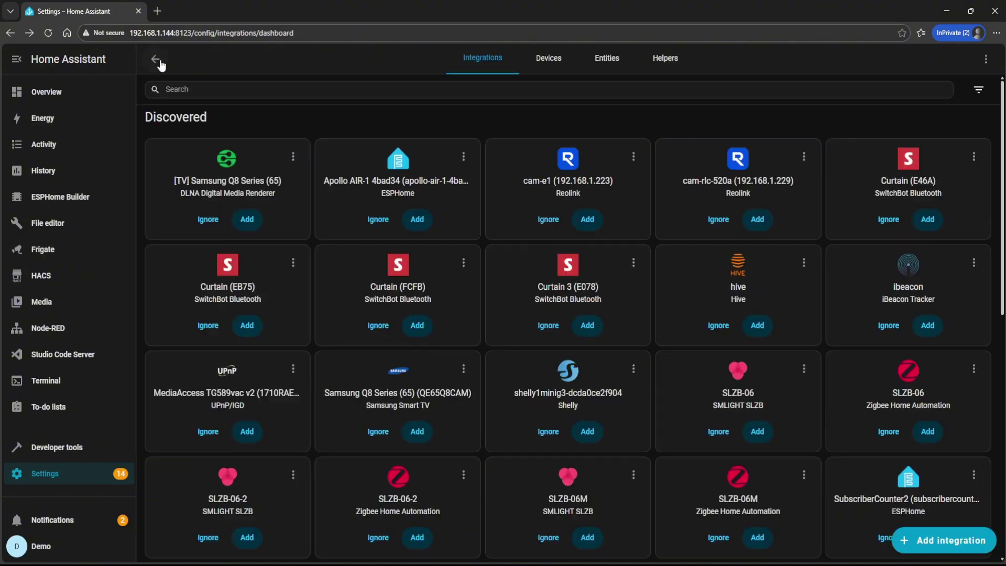
{"action": "left_click", "coordinate": [596, 329]}
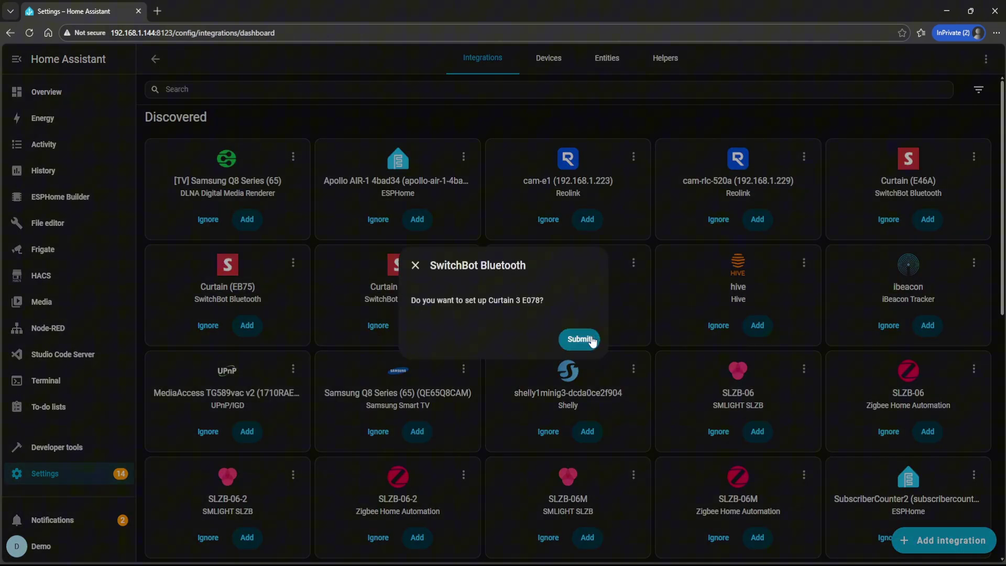
{"action": "left_click", "coordinate": [590, 343]}
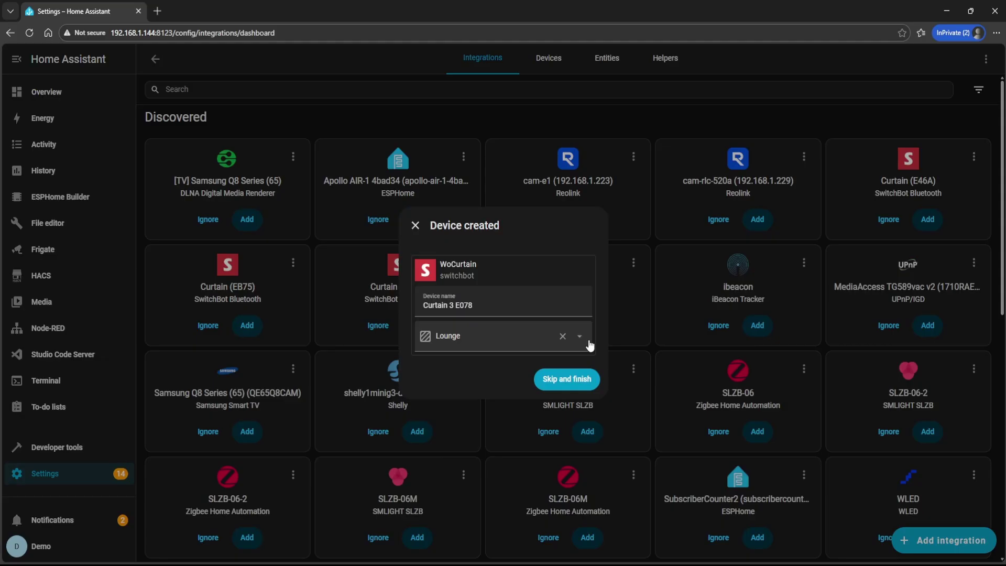
Finish Curtain 3 E078 setup, keeping it in the Lounge area.
{"action": "left_click", "coordinate": [566, 379]}
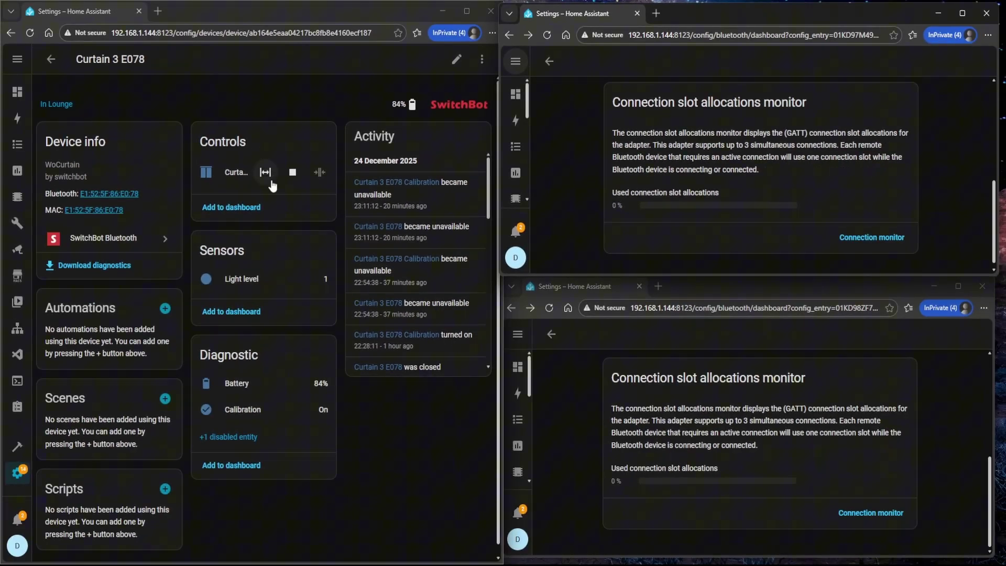
Send Curtain 3 E078 the open command, raising the second proxy's slot usage to 33.3%.
{"action": "left_click", "coordinate": [266, 174]}
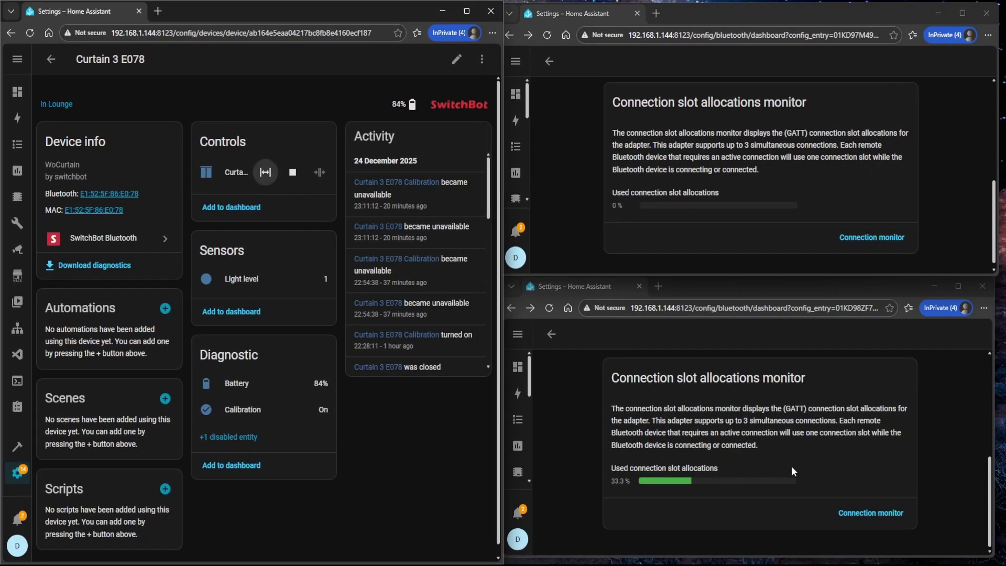